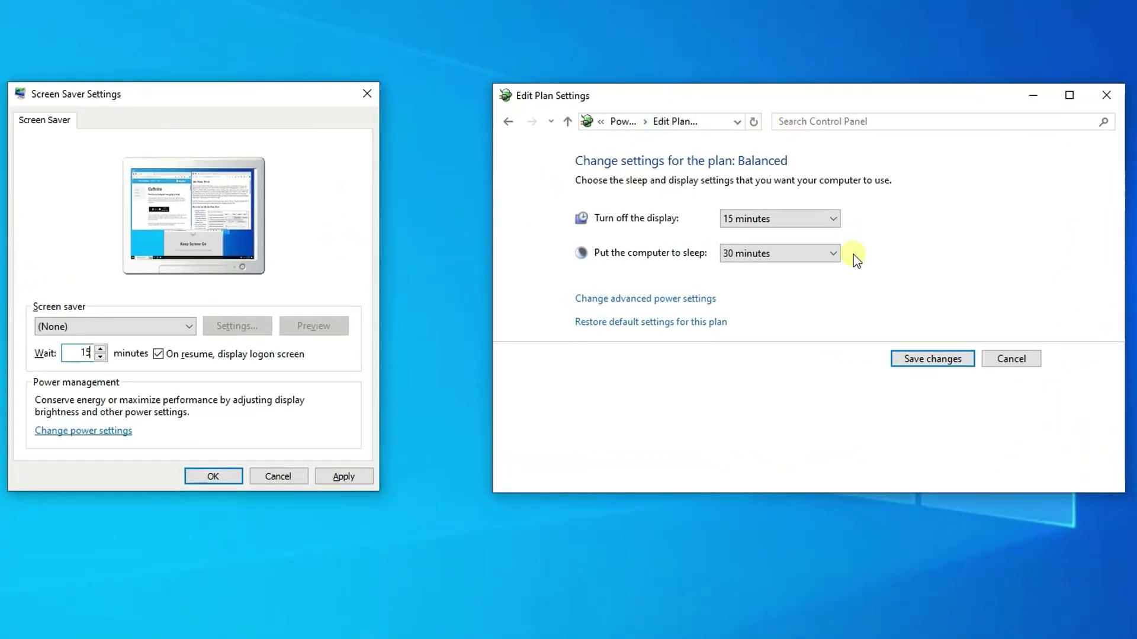
- Set the Balanced plan's 'Put the computer to sleep' to Never and save the change
{"action": "left_click", "coordinate": [796, 260]}
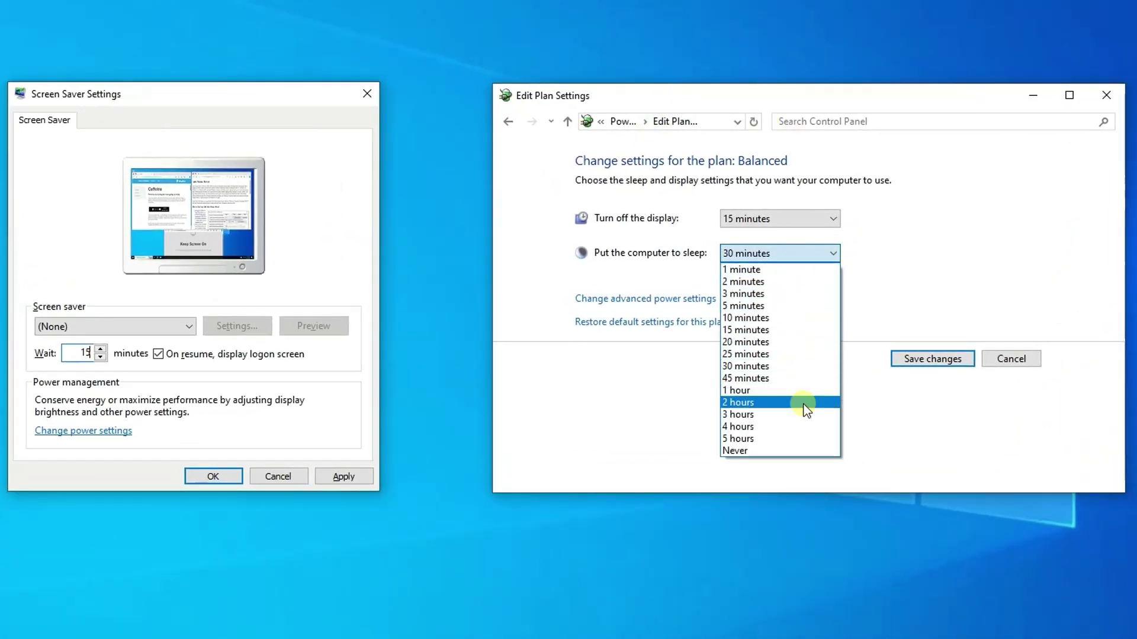
{"action": "left_click", "coordinate": [791, 449]}
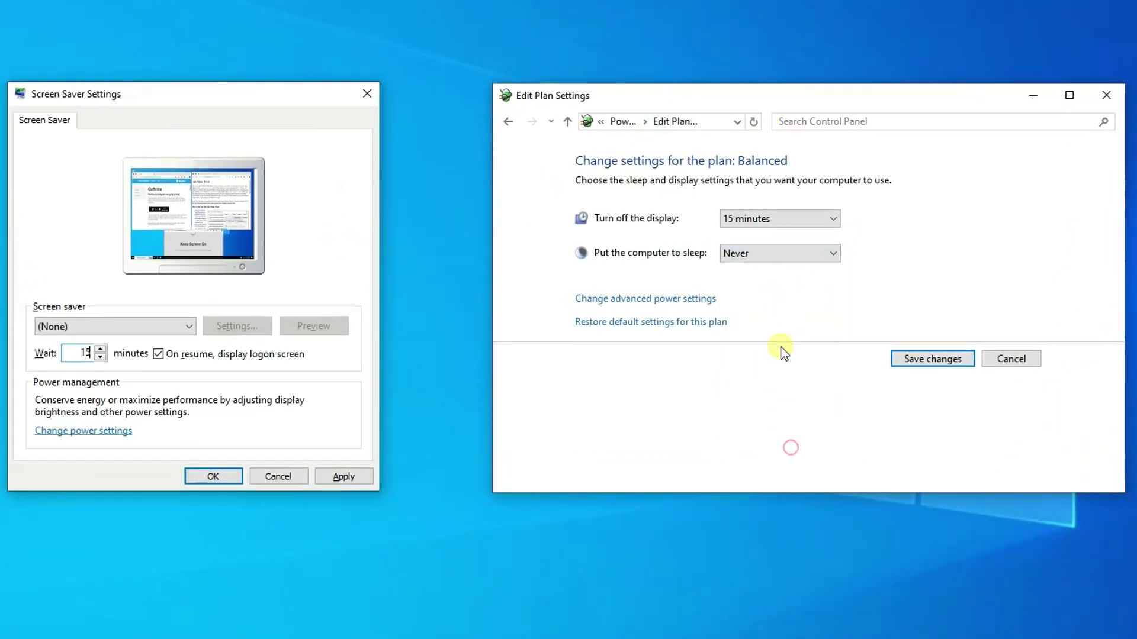
{"action": "left_click", "coordinate": [946, 359]}
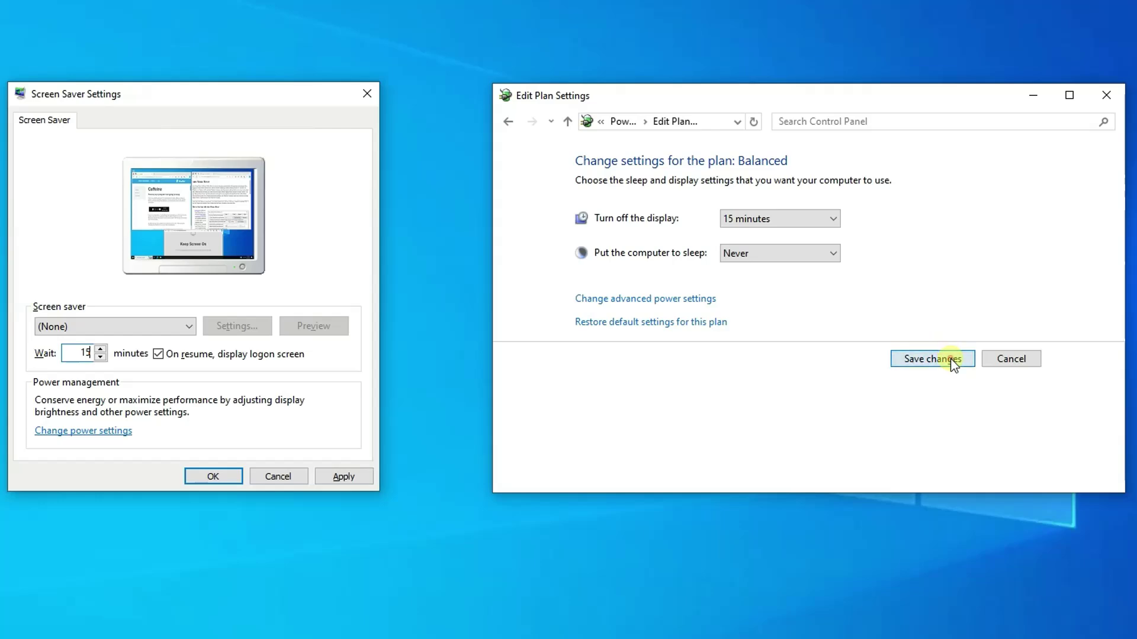
- Close Power Options and turn off the logon screen on resume, with the screen saver left at (None)
{"action": "left_click", "coordinate": [1104, 98]}
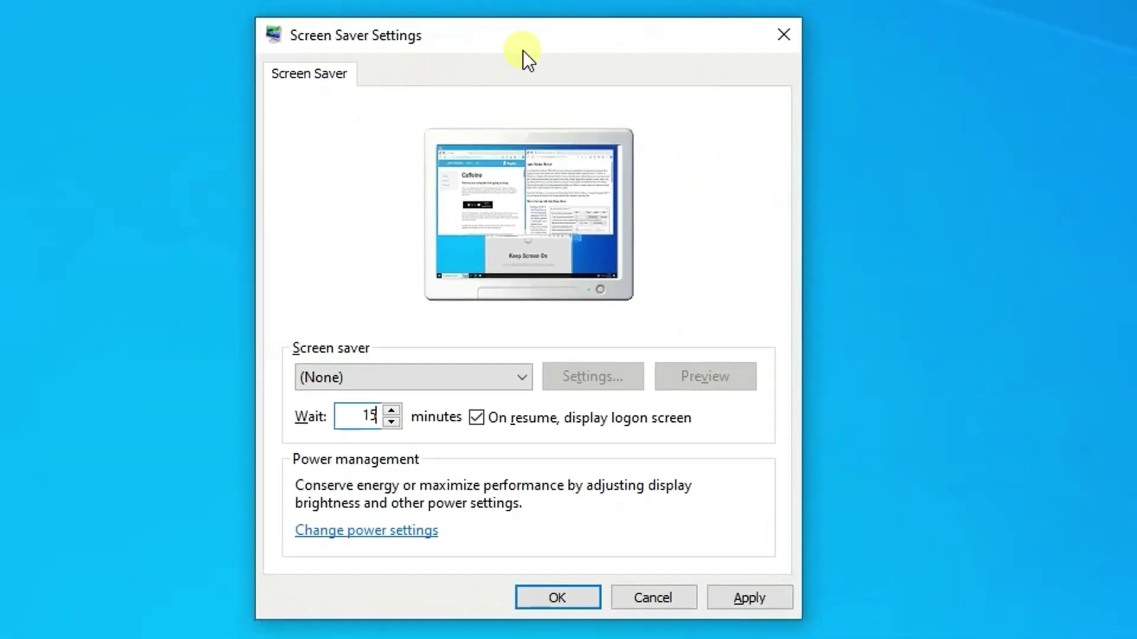
{"action": "left_click", "coordinate": [475, 418]}
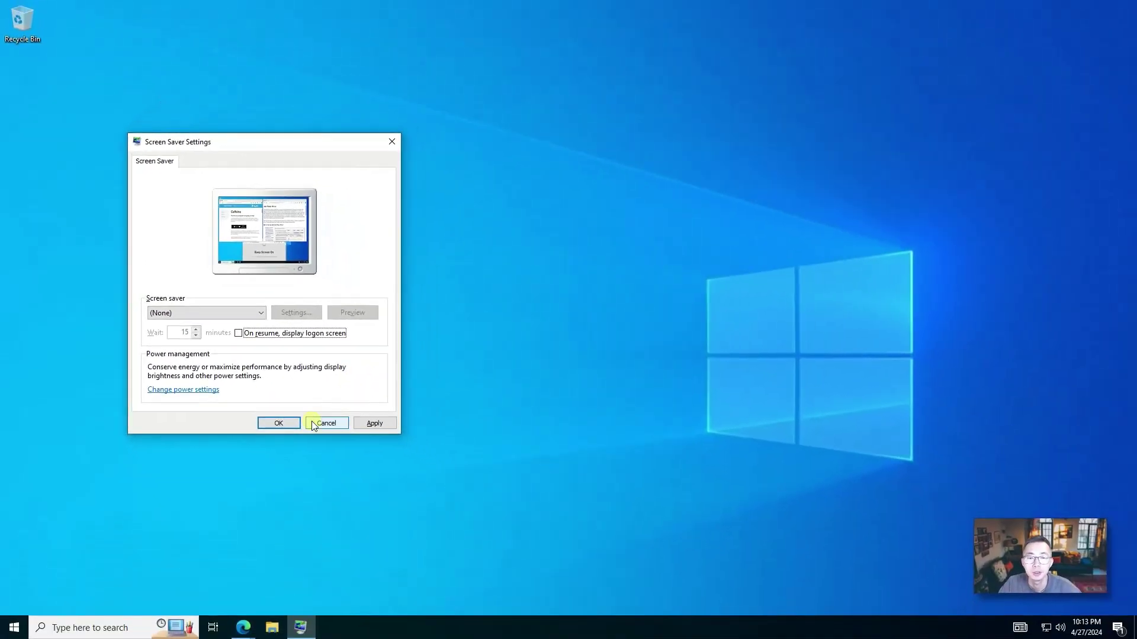
{"action": "left_click", "coordinate": [589, 603]}
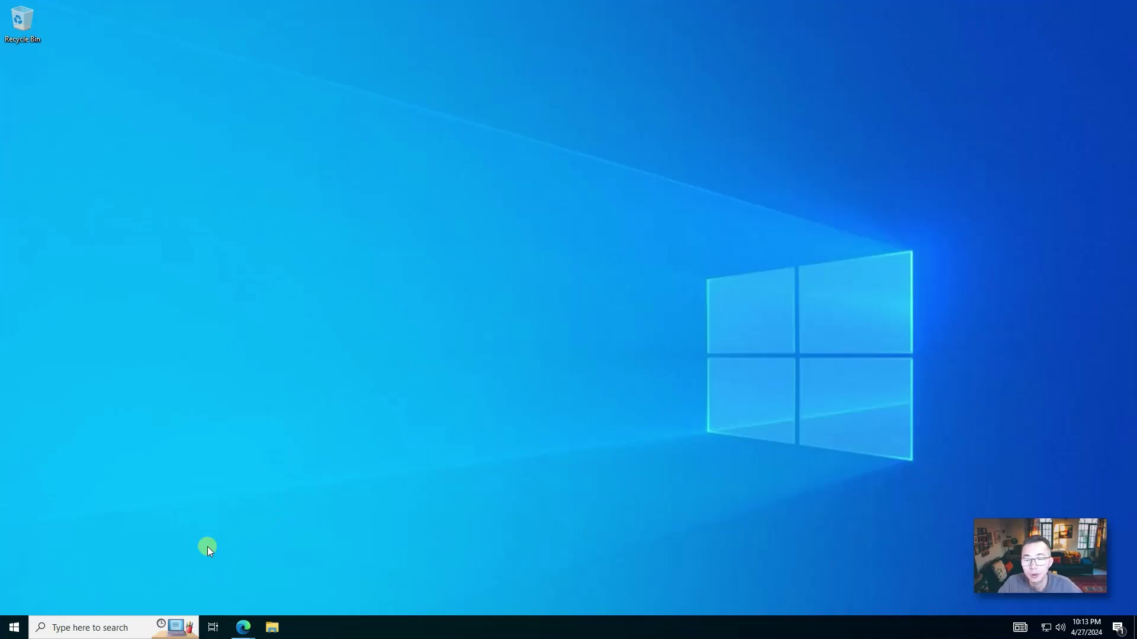
- Open the Start menu's list of apps
{"action": "left_click", "coordinate": [15, 626]}
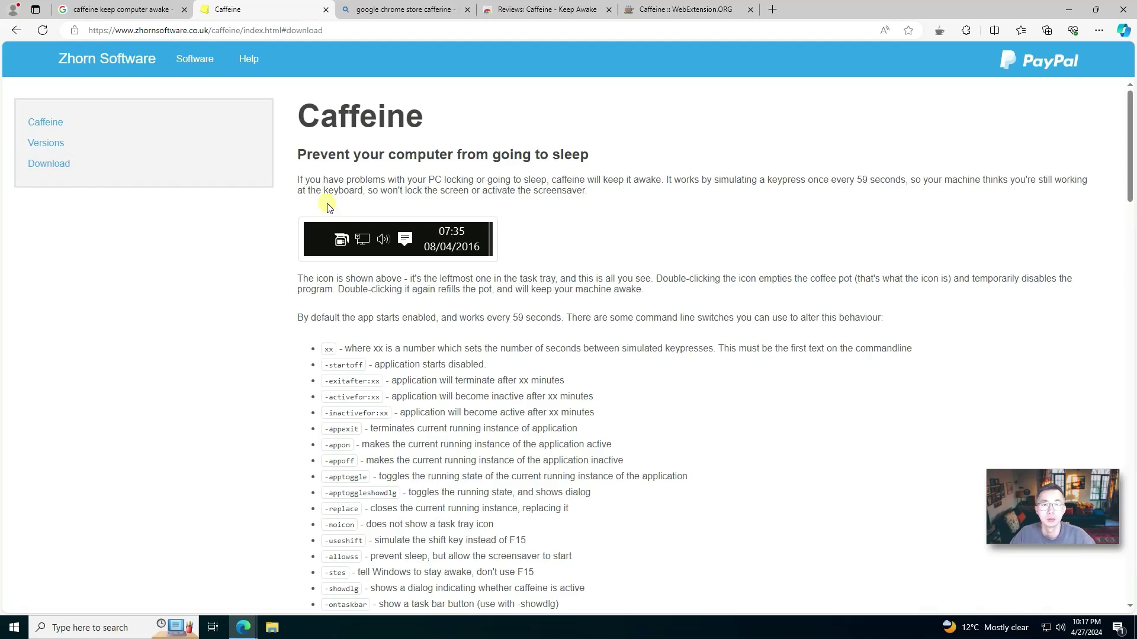
- Download caffeine.zip from the Zhorn Software Caffeine page's download section
{"action": "left_click", "coordinate": [127, 13]}
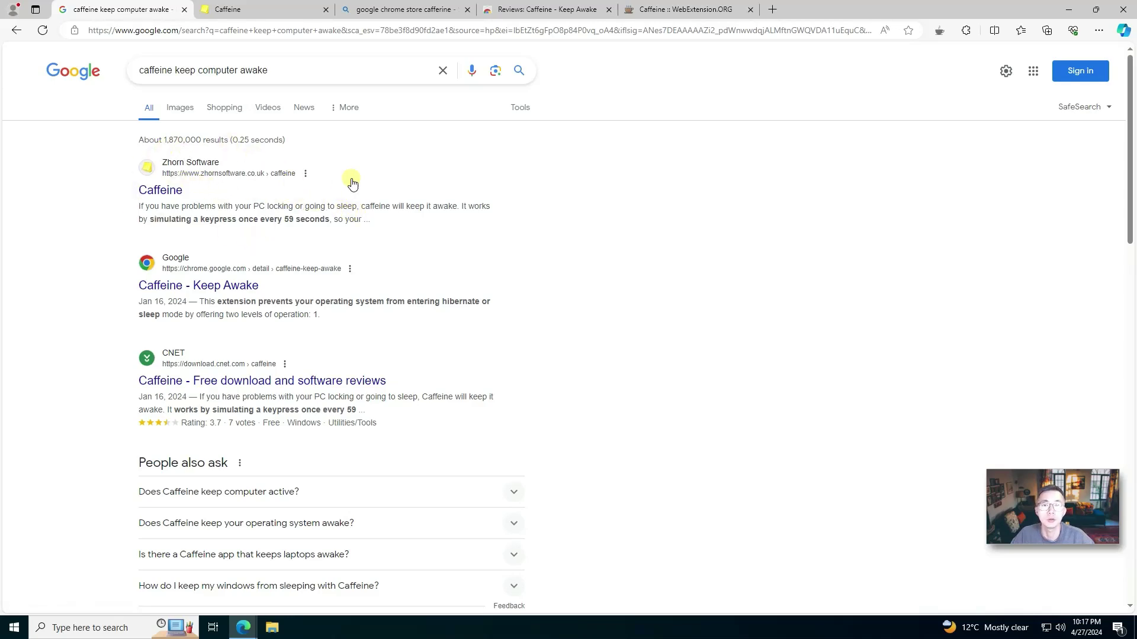
{"action": "left_click", "coordinate": [237, 9]}
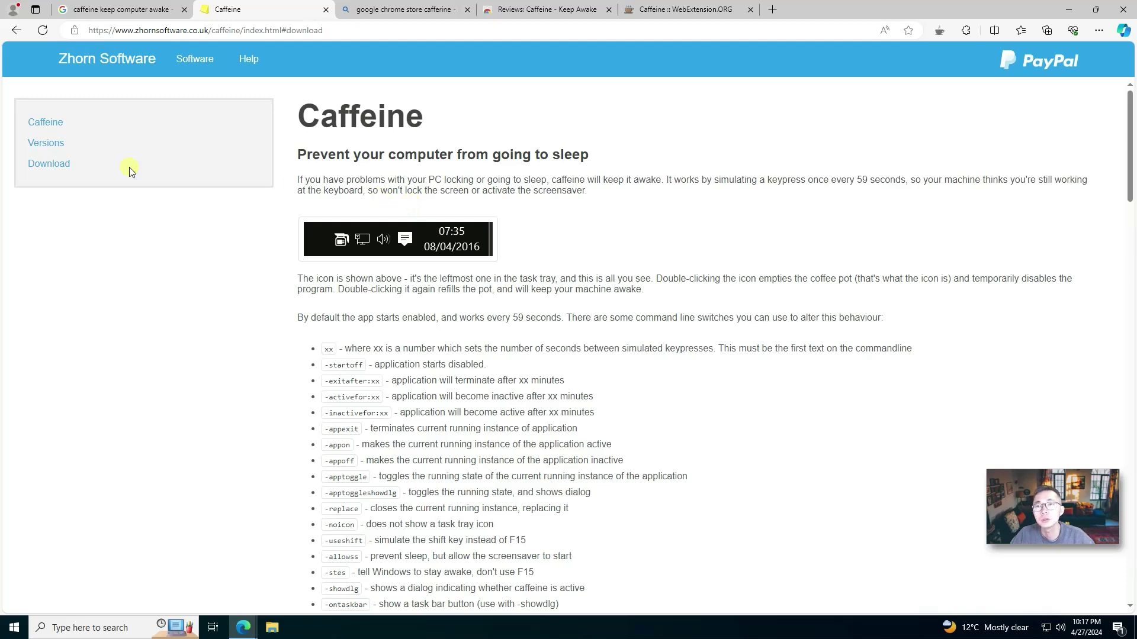
{"action": "left_click", "coordinate": [47, 164]}
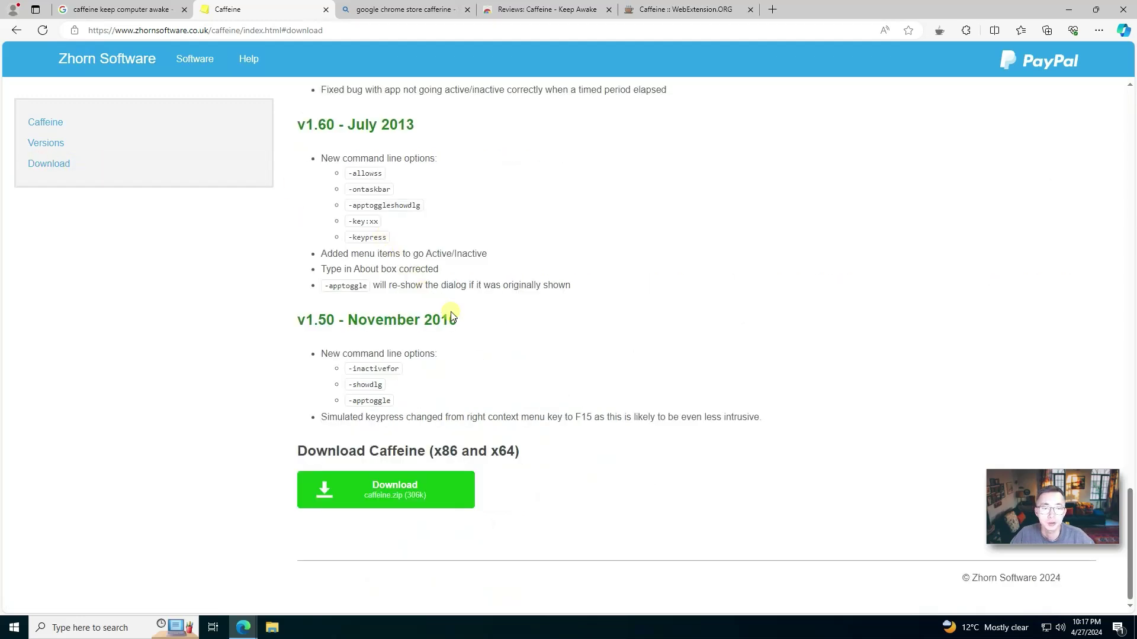
{"action": "left_click", "coordinate": [439, 479]}
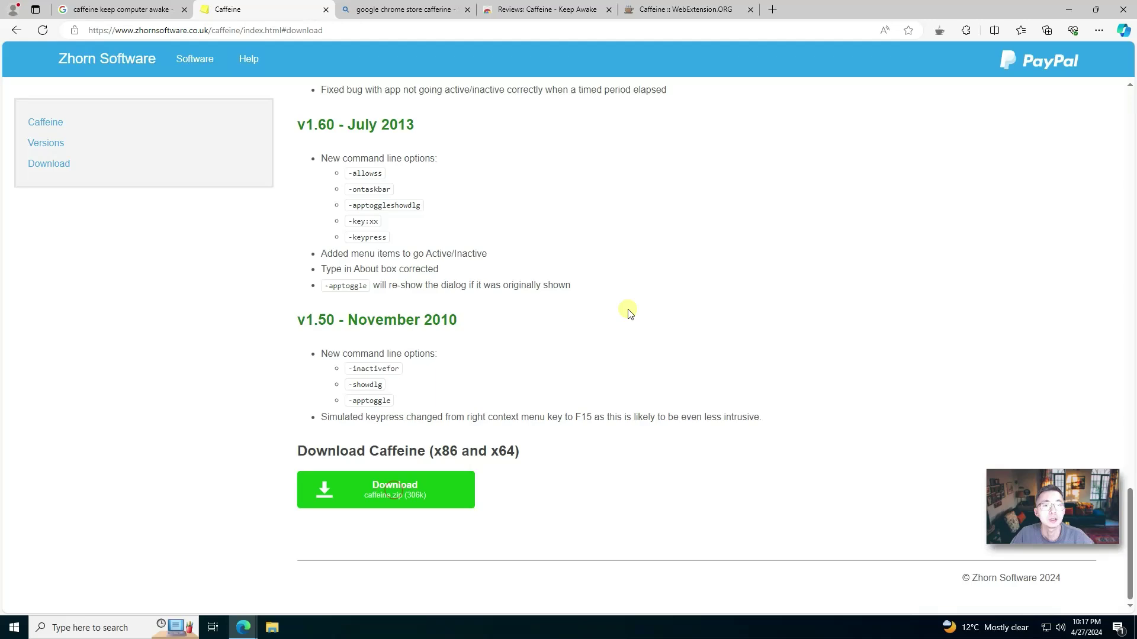
- Confirm in the Versions list that v1.97 from April 2021 is the latest, then open File Explorer
{"action": "scroll", "coordinate": [624, 308], "scroll_direction": "up", "scroll_amount": 1}
{"action": "scroll", "coordinate": [624, 308], "scroll_direction": "up", "scroll_amount": 10}
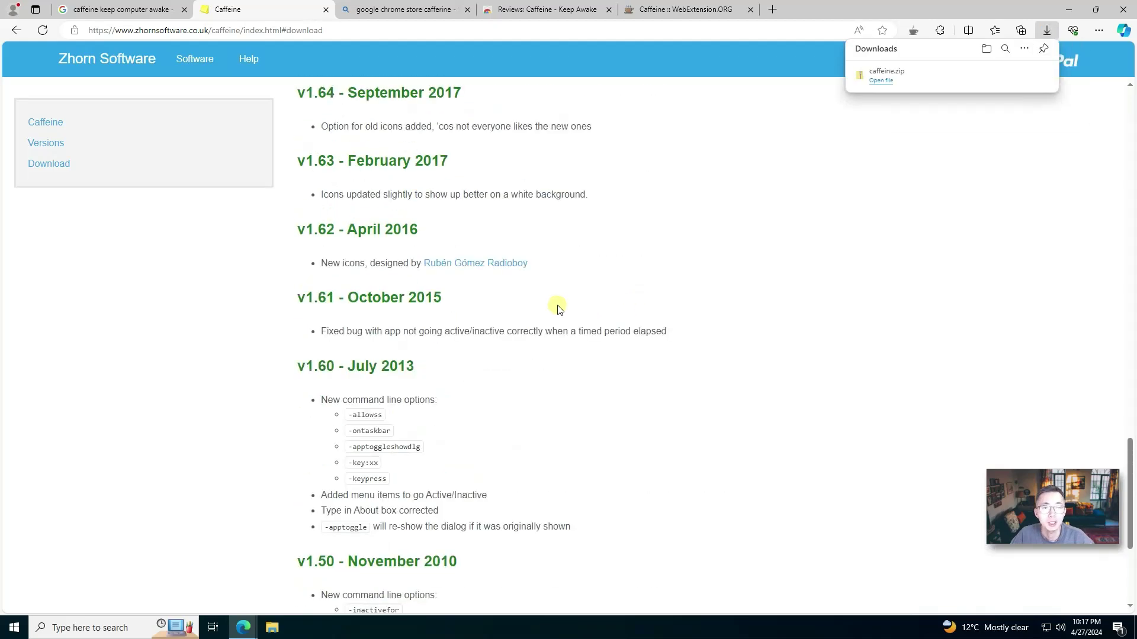
{"action": "scroll", "coordinate": [544, 303], "scroll_direction": "up", "scroll_amount": 2}
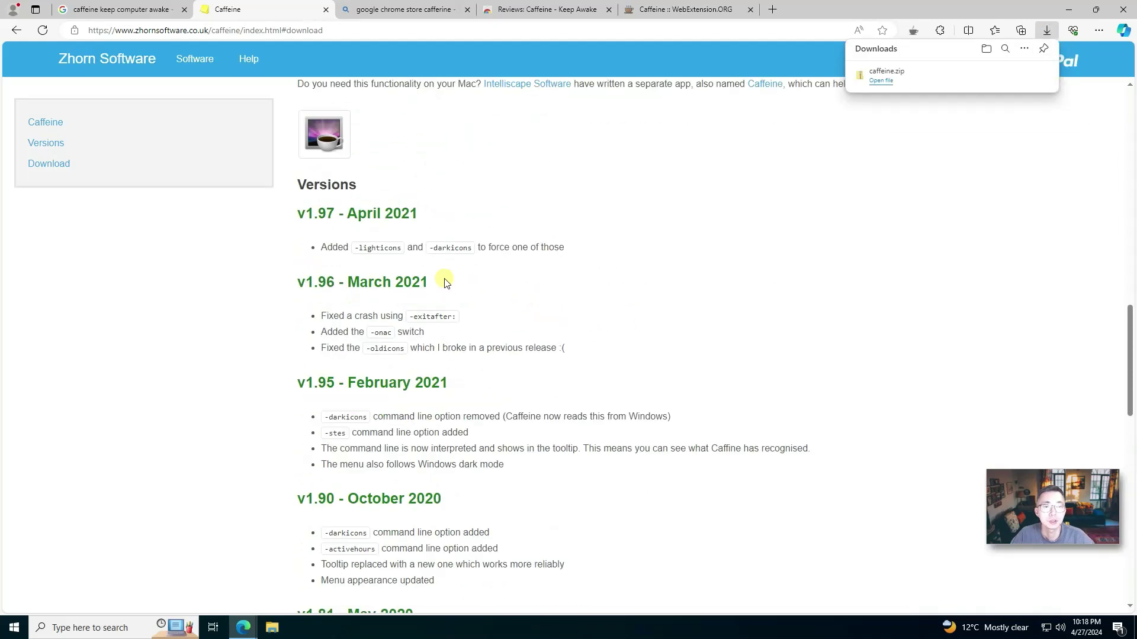
{"action": "left_click_drag", "start_coordinate": [423, 218], "coordinate": [344, 216]}
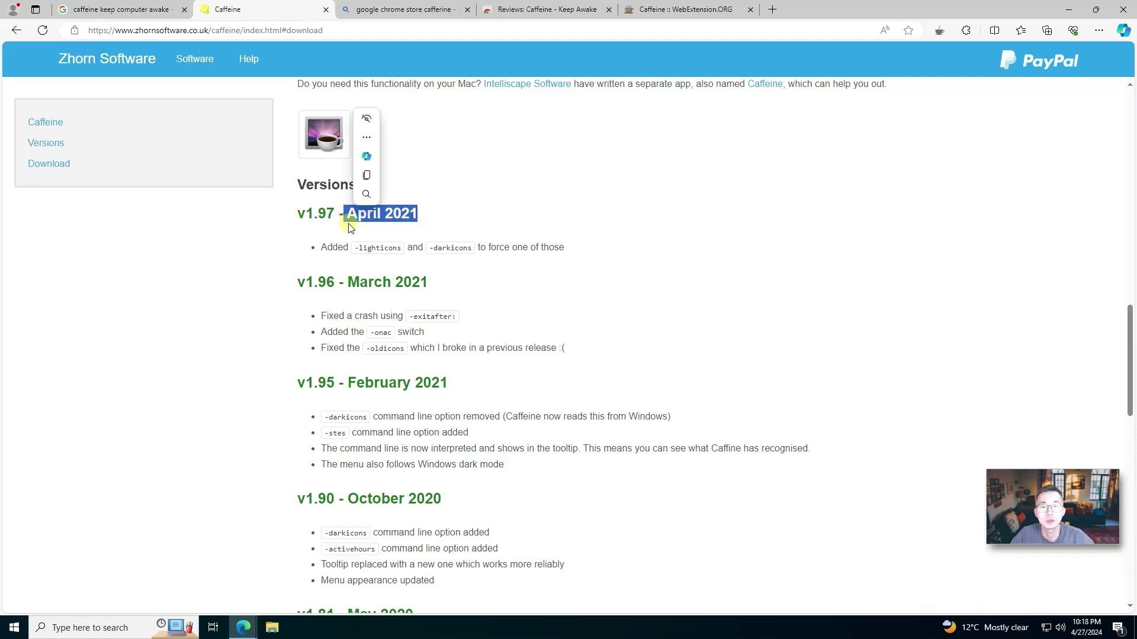
{"action": "left_click", "coordinate": [482, 235]}
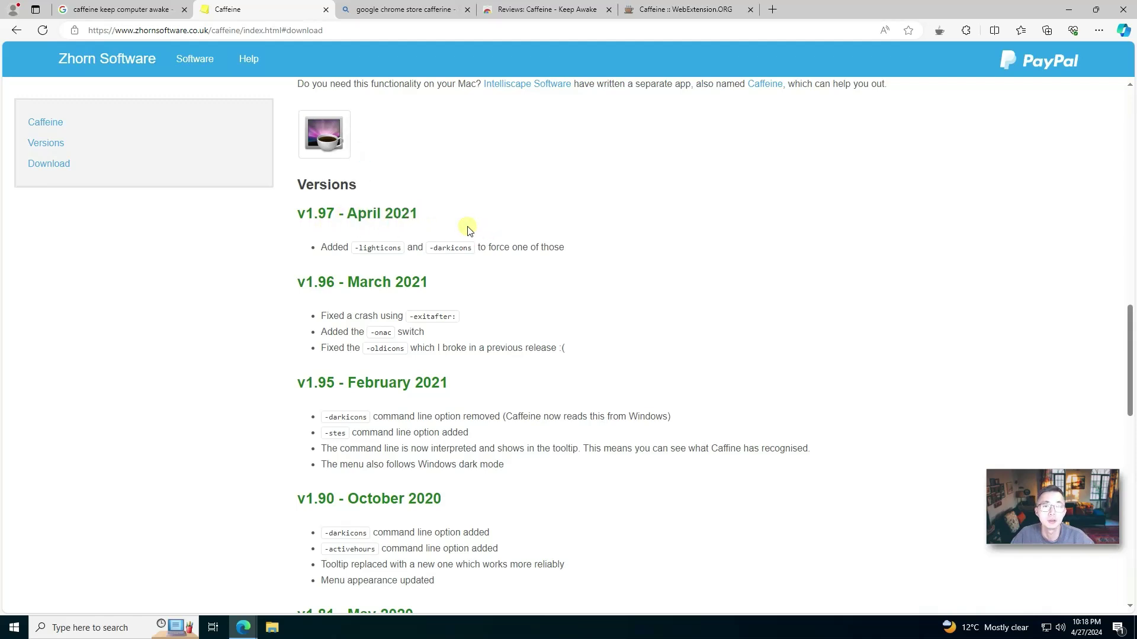
{"action": "scroll", "coordinate": [391, 198], "scroll_direction": "up", "scroll_amount": 2}
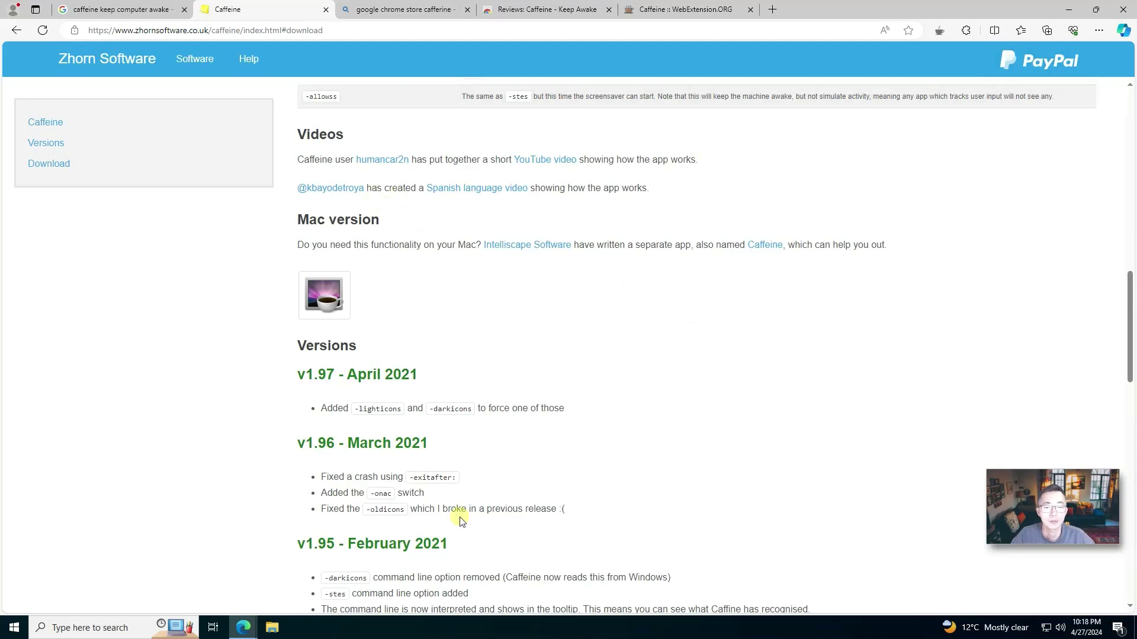
{"action": "left_click", "coordinate": [272, 628]}
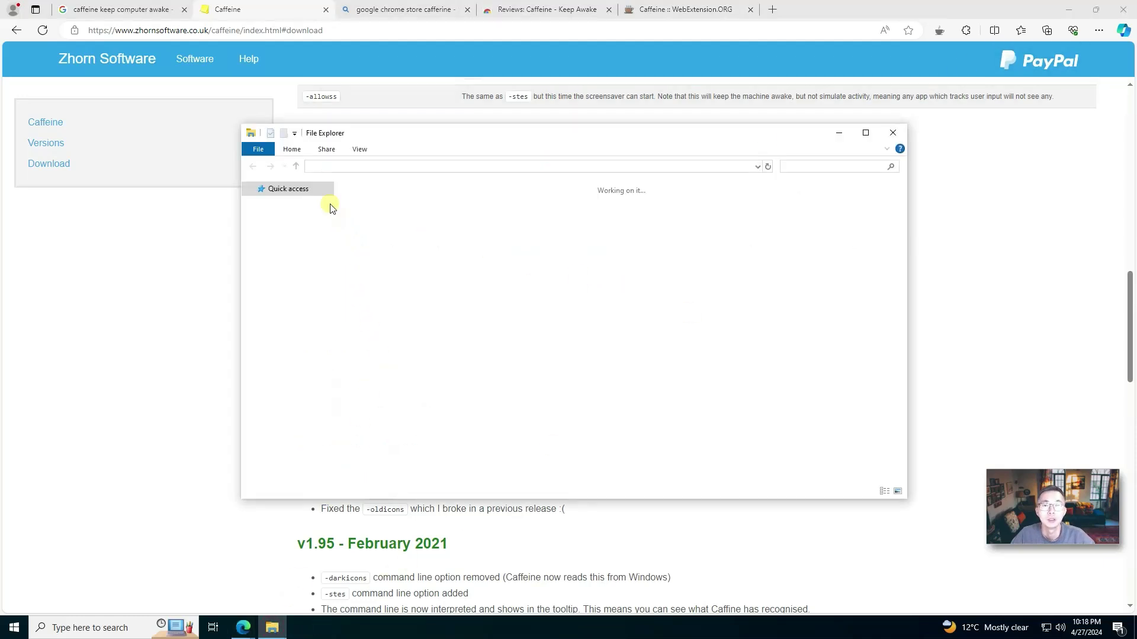
- Extract caffeine.zip from Downloads into a caffeine folder and launch caffeine64
{"action": "left_click", "coordinate": [295, 223]}
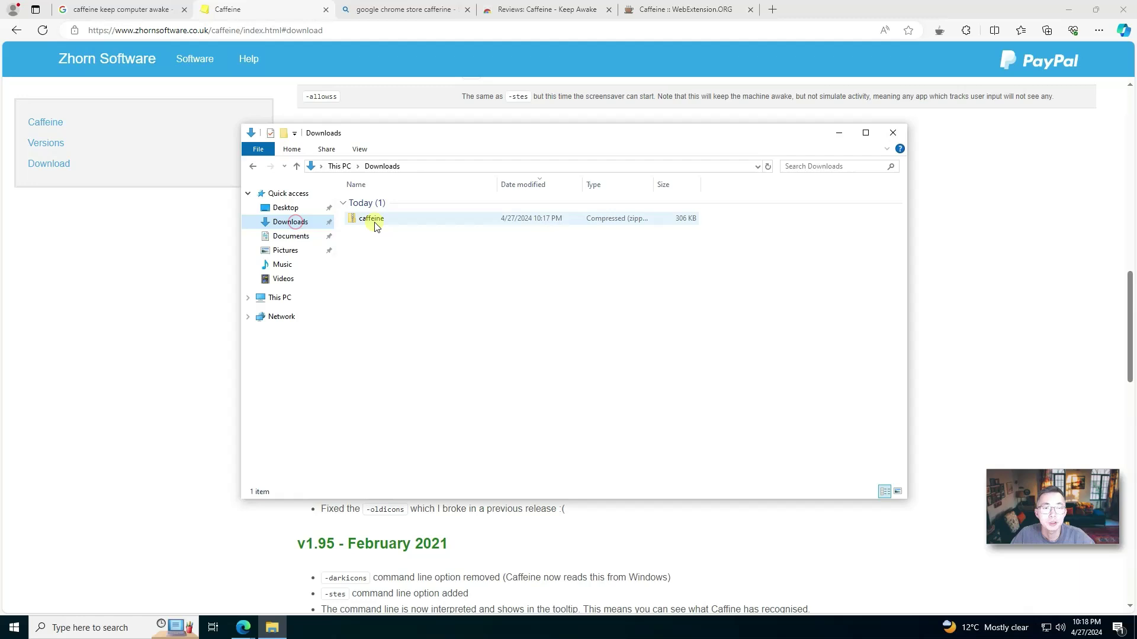
{"action": "right_click", "coordinate": [376, 226]}
{"action": "left_click", "coordinate": [406, 261]}
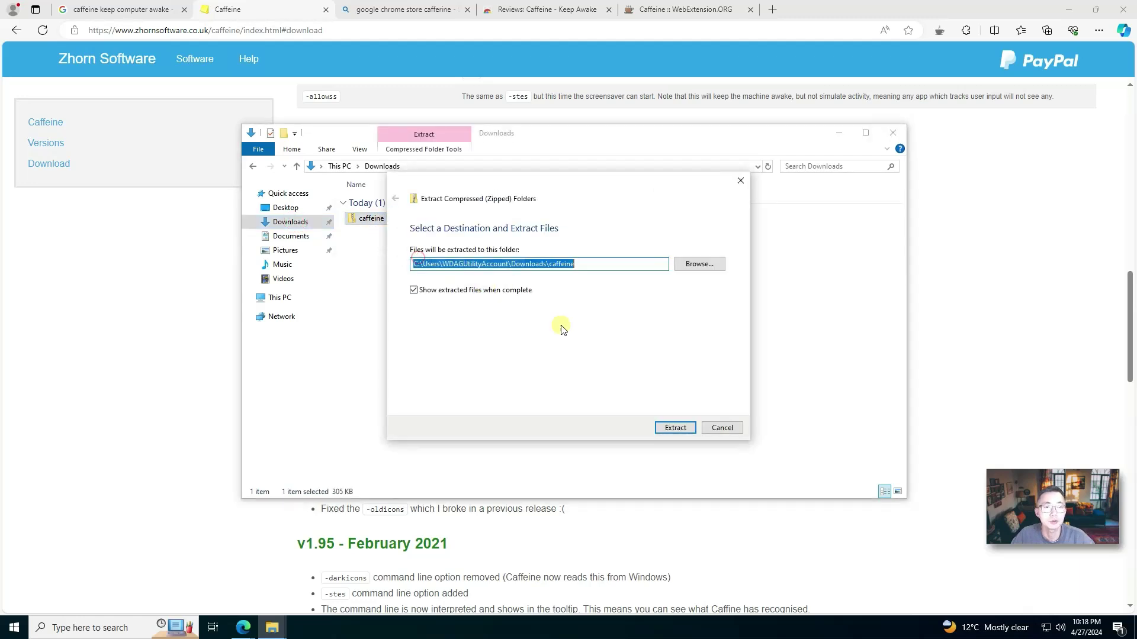
{"action": "left_click", "coordinate": [666, 428]}
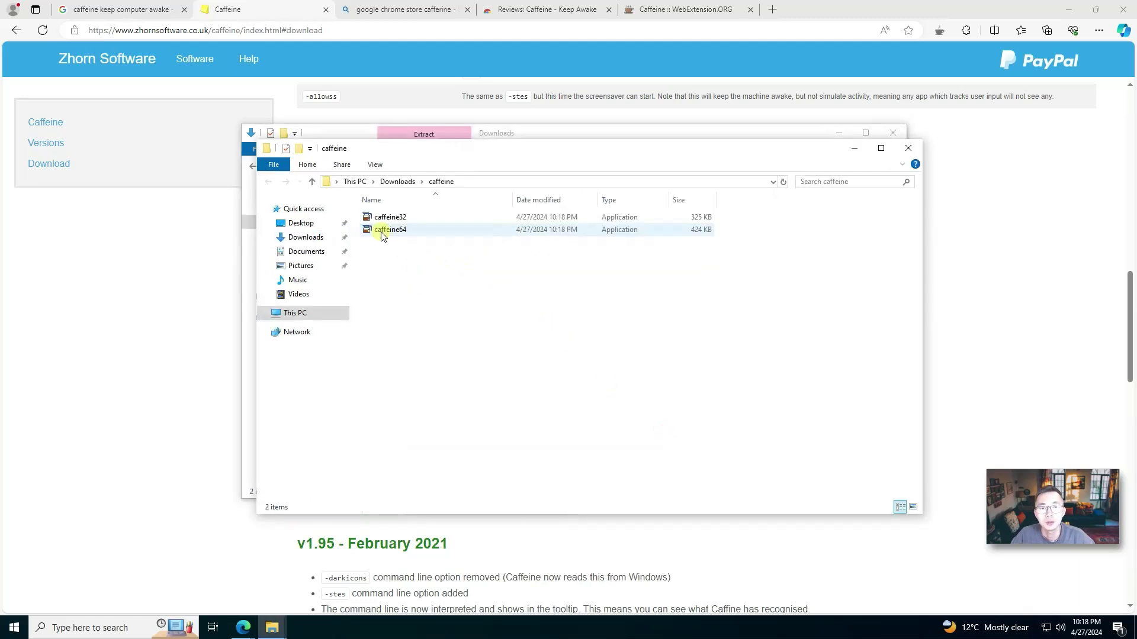
{"action": "double_click", "coordinate": [382, 232]}
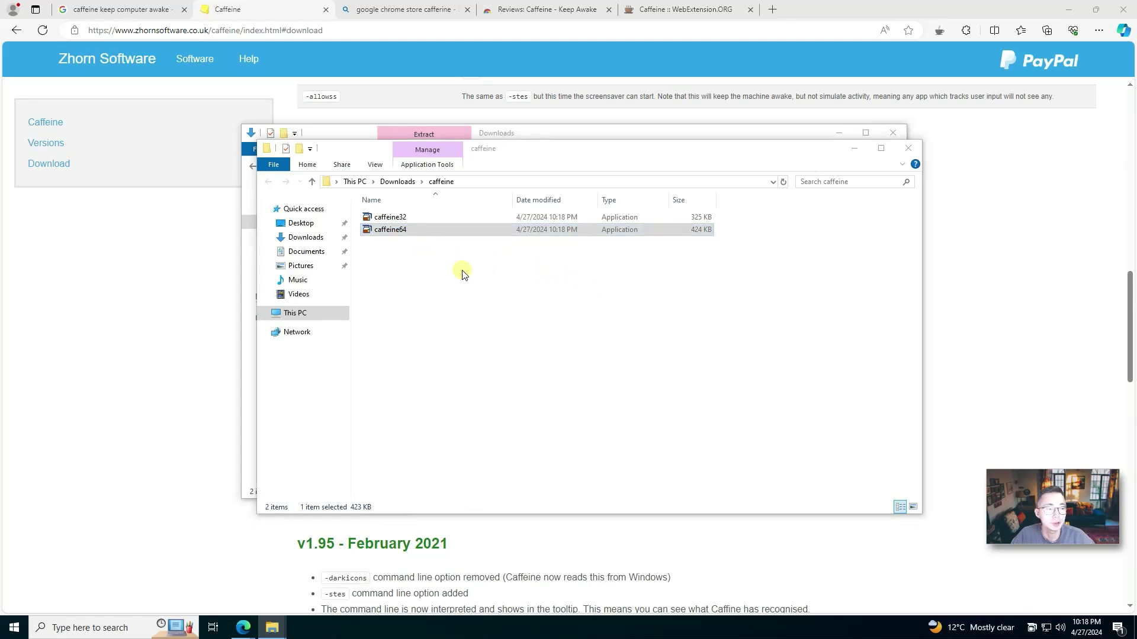
- Set Caffeine to stay active for 24 hours from its tray icon, then return to the Caffeine web page
{"action": "mouse_move", "coordinate": [1031, 633]}
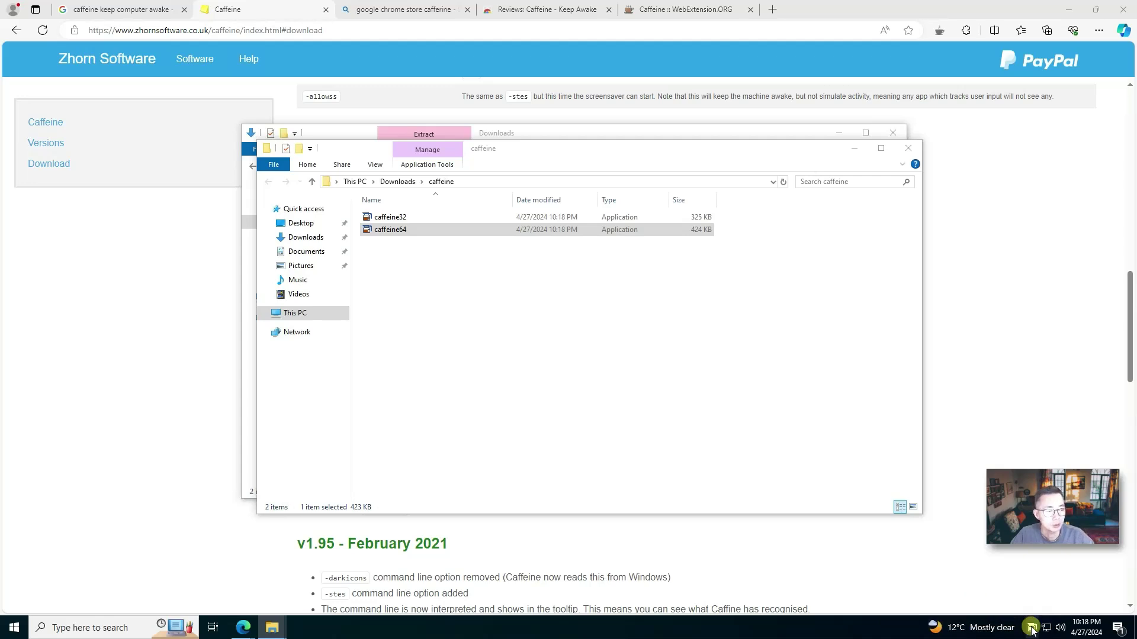
{"action": "right_click", "coordinate": [1031, 630]}
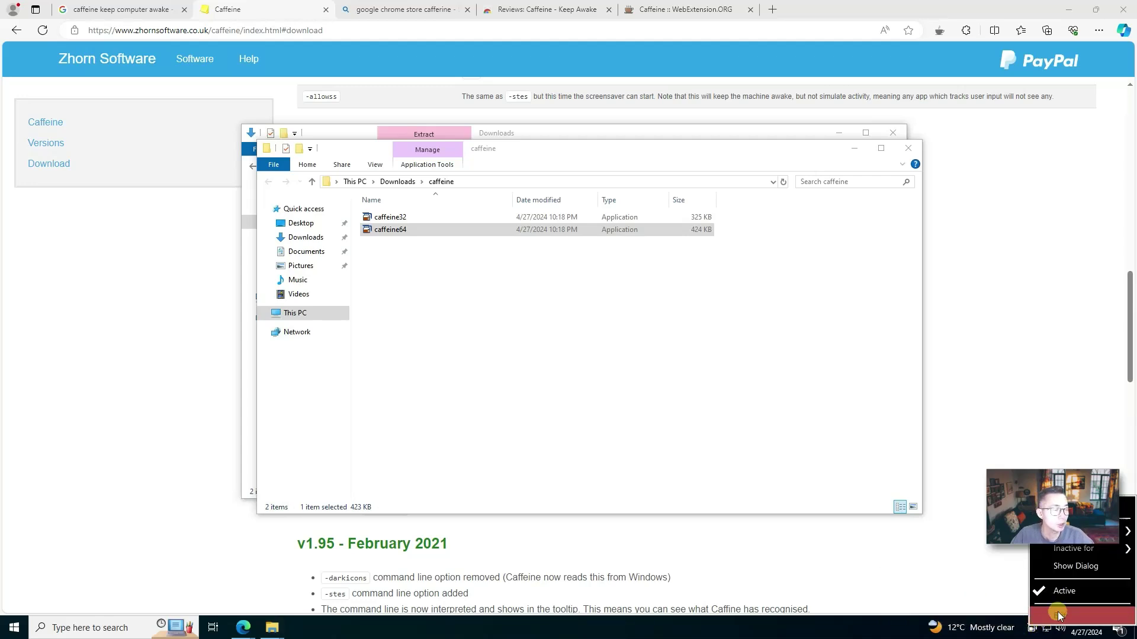
{"action": "mouse_move", "coordinate": [1111, 552]}
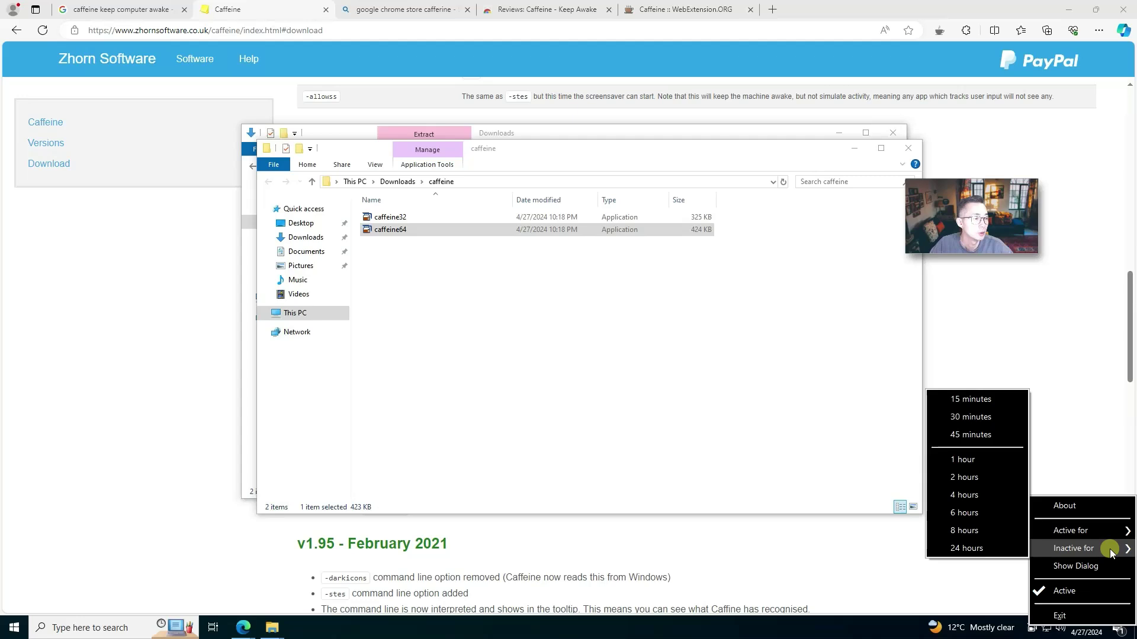
{"action": "mouse_move", "coordinate": [1077, 532]}
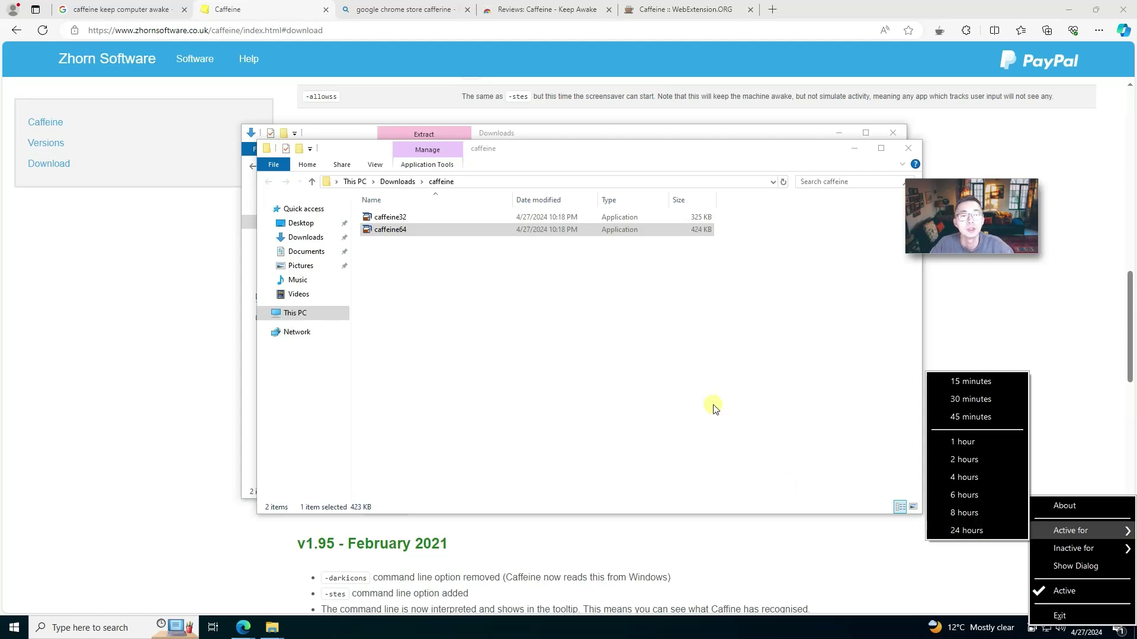
{"action": "left_click", "coordinate": [965, 529]}
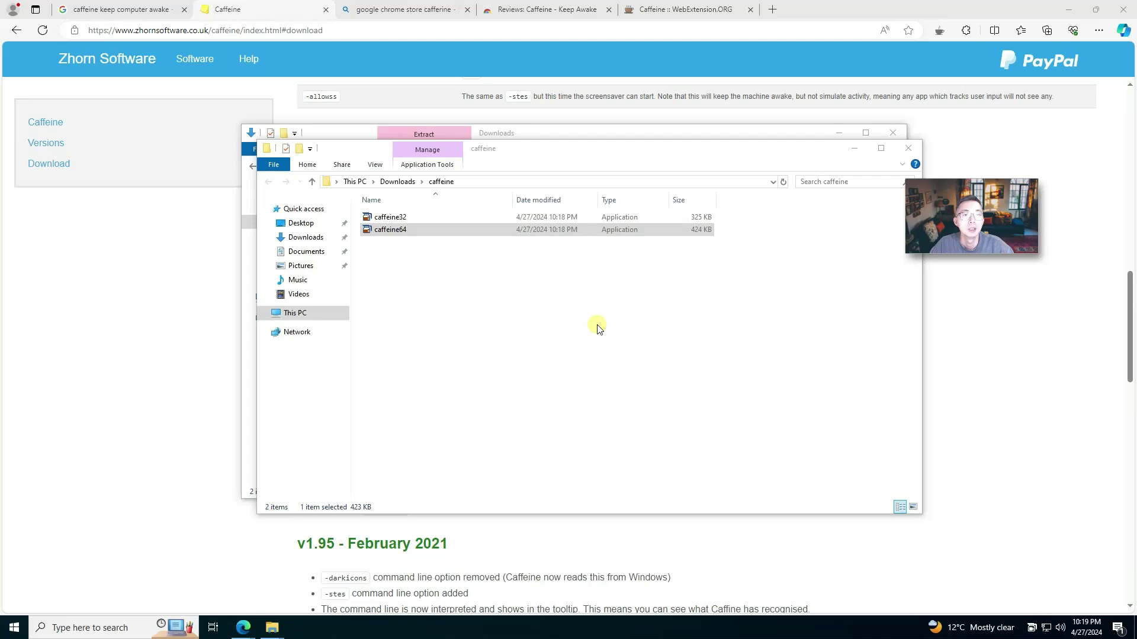
{"action": "left_click", "coordinate": [157, 233]}
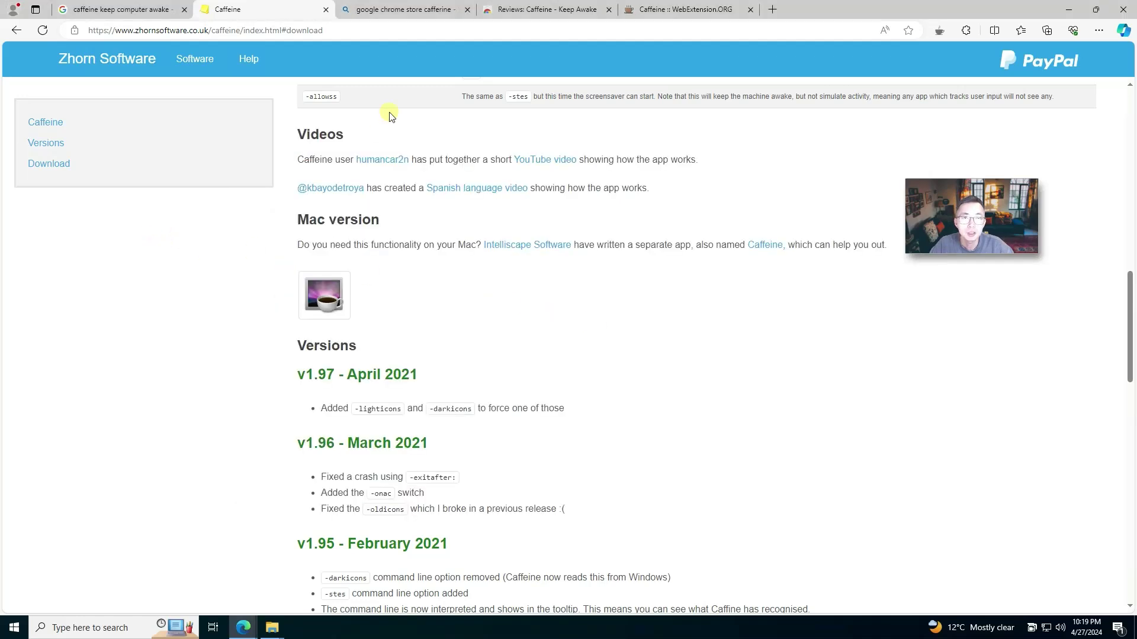
- Switch to the 'google chrome store caffeine' search tab
{"action": "left_click", "coordinate": [402, 11]}
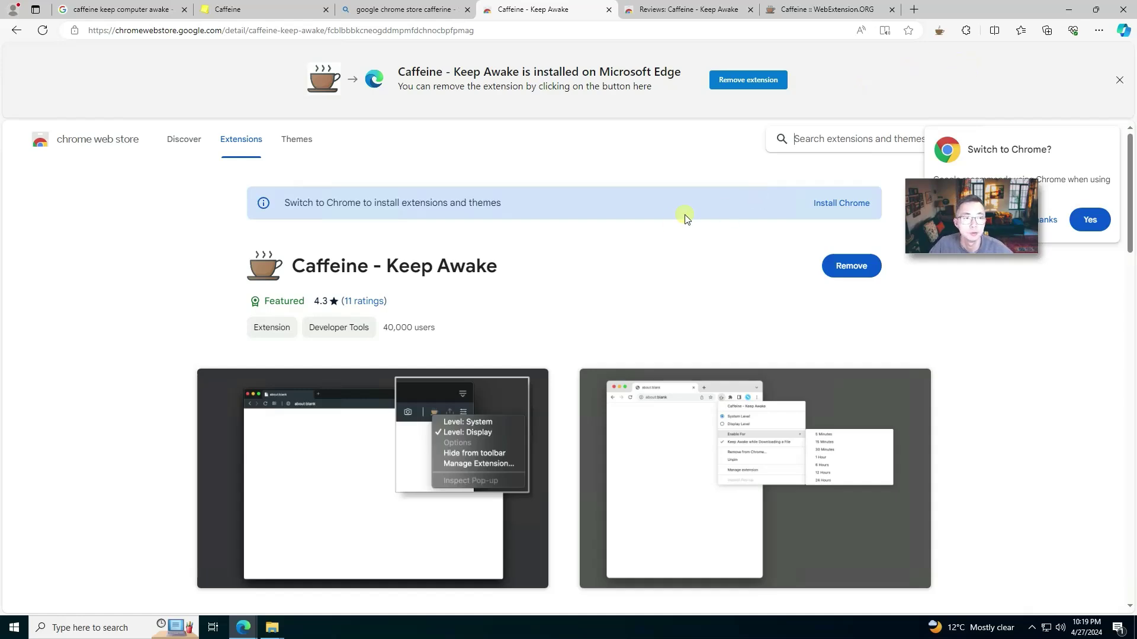
- Expand the Caffeine - Keep Awake overview with See more and highlight its four listed use cases
{"action": "scroll", "coordinate": [685, 217], "scroll_direction": "down", "scroll_amount": 10}
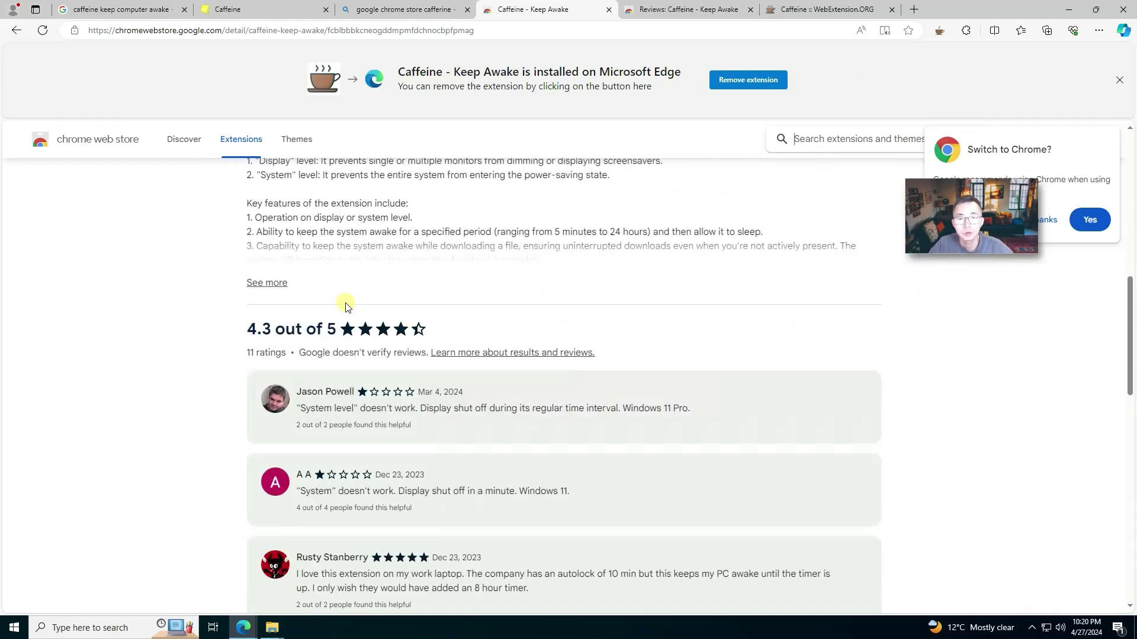
{"action": "scroll", "coordinate": [331, 332], "scroll_direction": "up", "scroll_amount": 2}
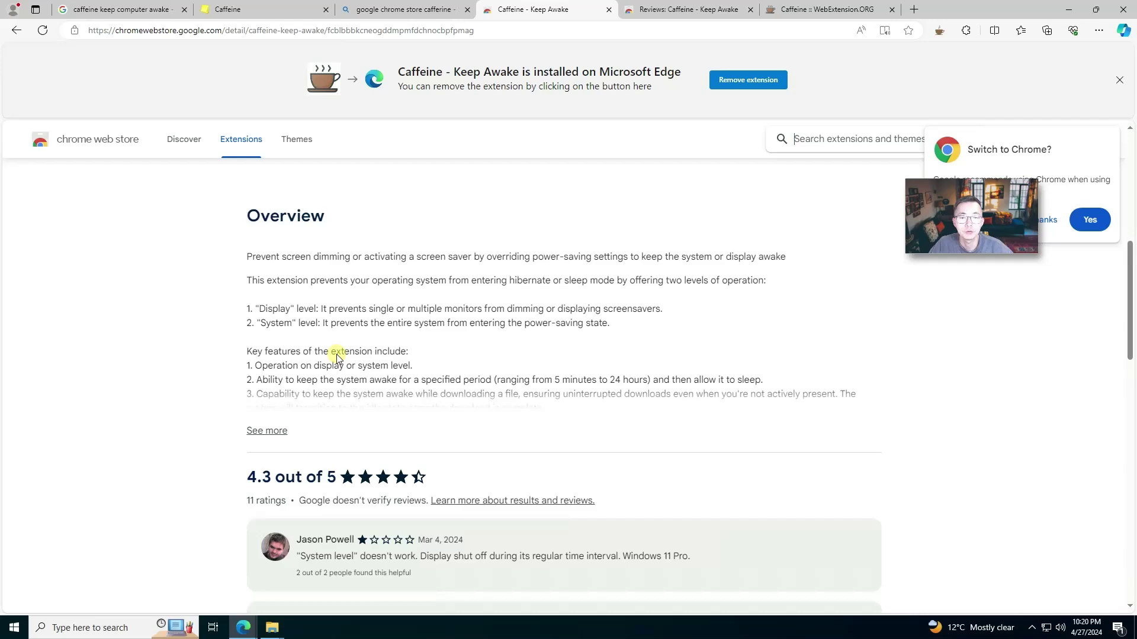
{"action": "left_click", "coordinate": [271, 431]}
{"action": "scroll", "coordinate": [249, 432], "scroll_direction": "down", "scroll_amount": 2}
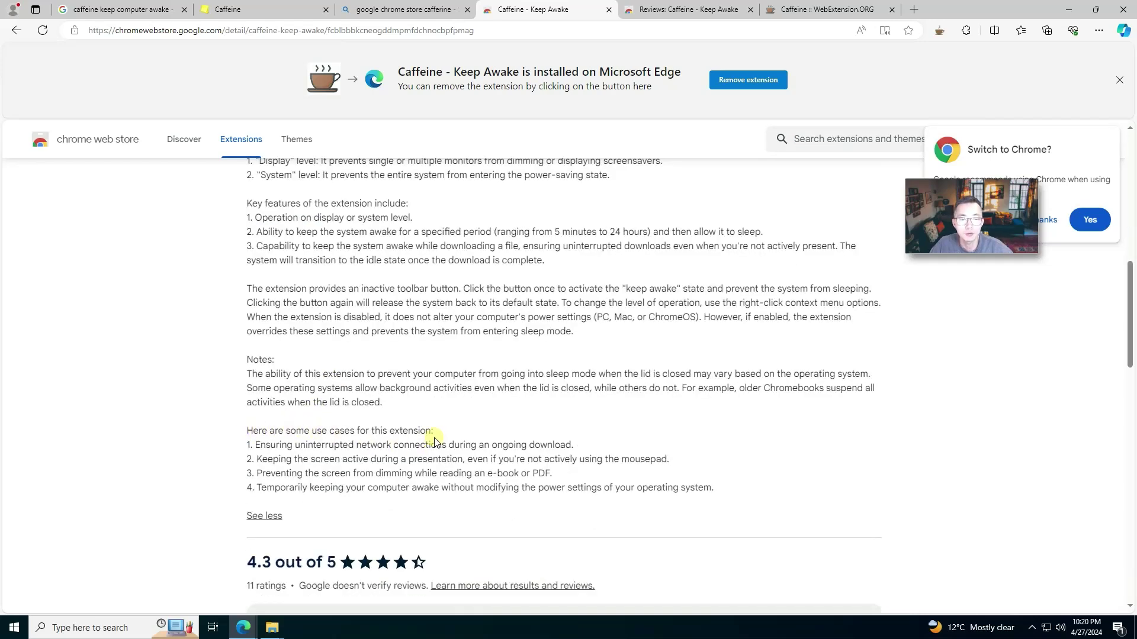
{"action": "left_click_drag", "start_coordinate": [255, 445], "coordinate": [283, 517]}
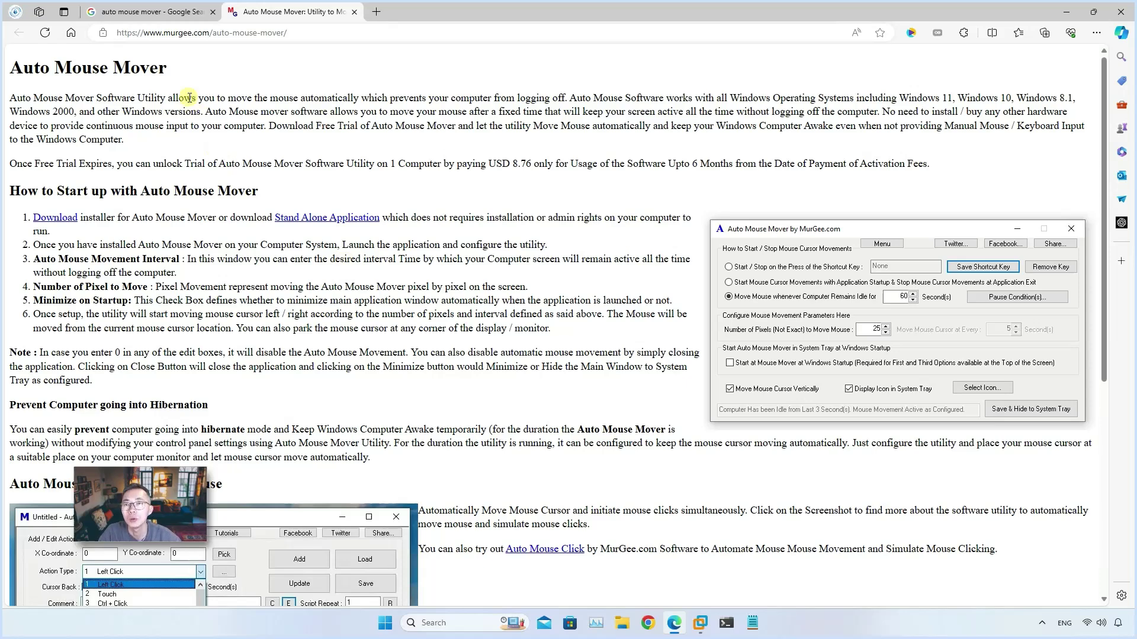
- Download the Auto Mouse Mover stand-alone application from the MurGee page as AutoMouseMover (1).zip
{"action": "left_click", "coordinate": [168, 13]}
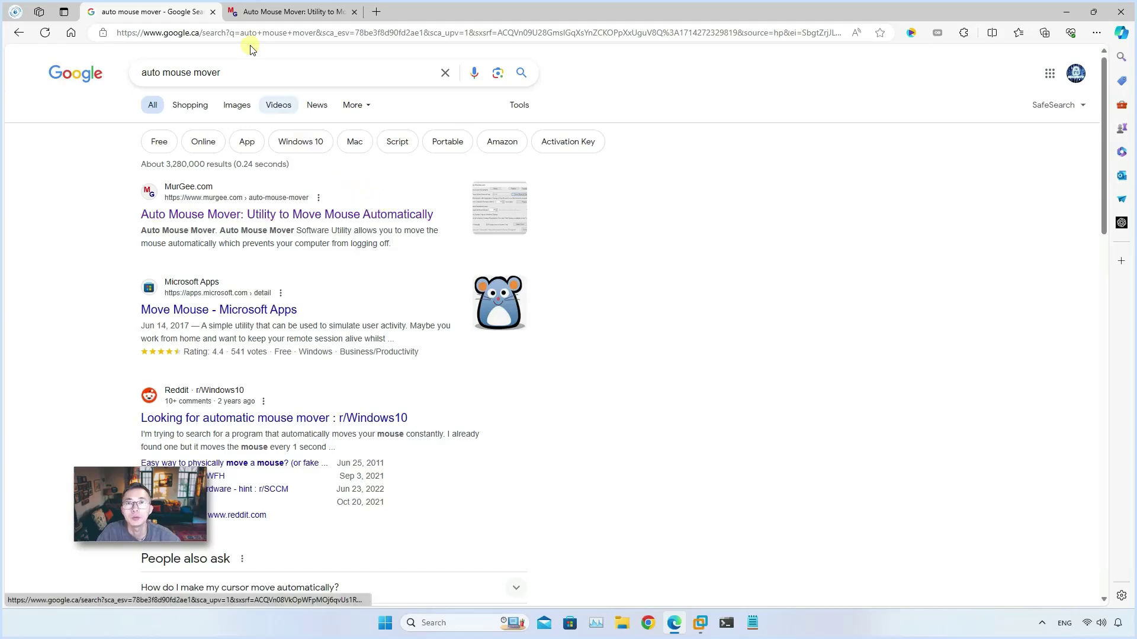
{"action": "left_click", "coordinate": [251, 13]}
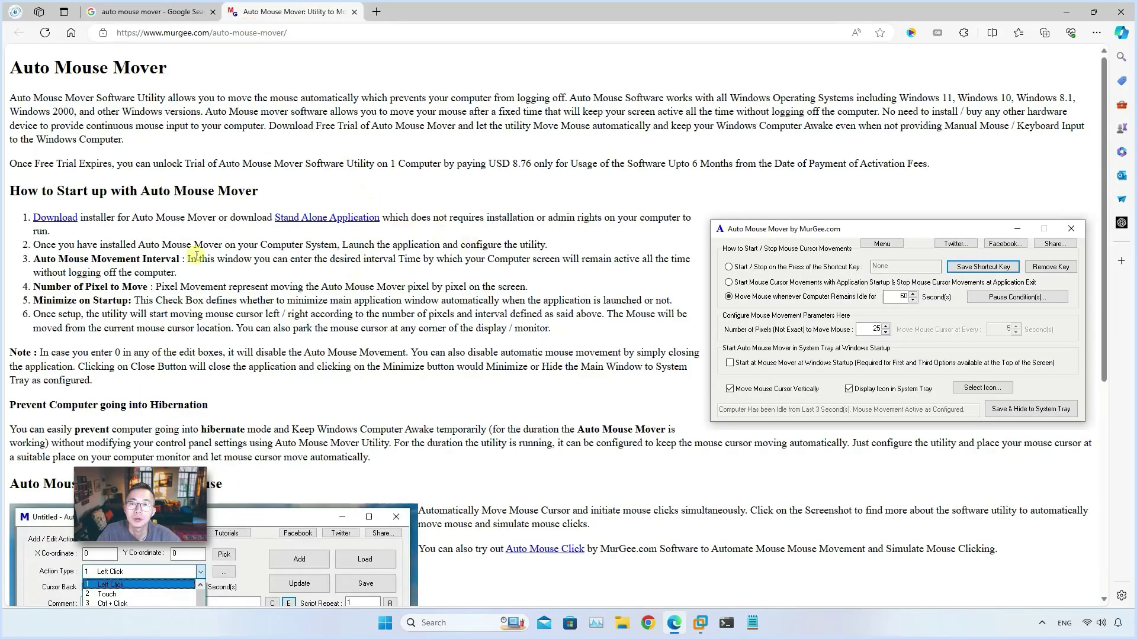
{"action": "left_click", "coordinate": [378, 223]}
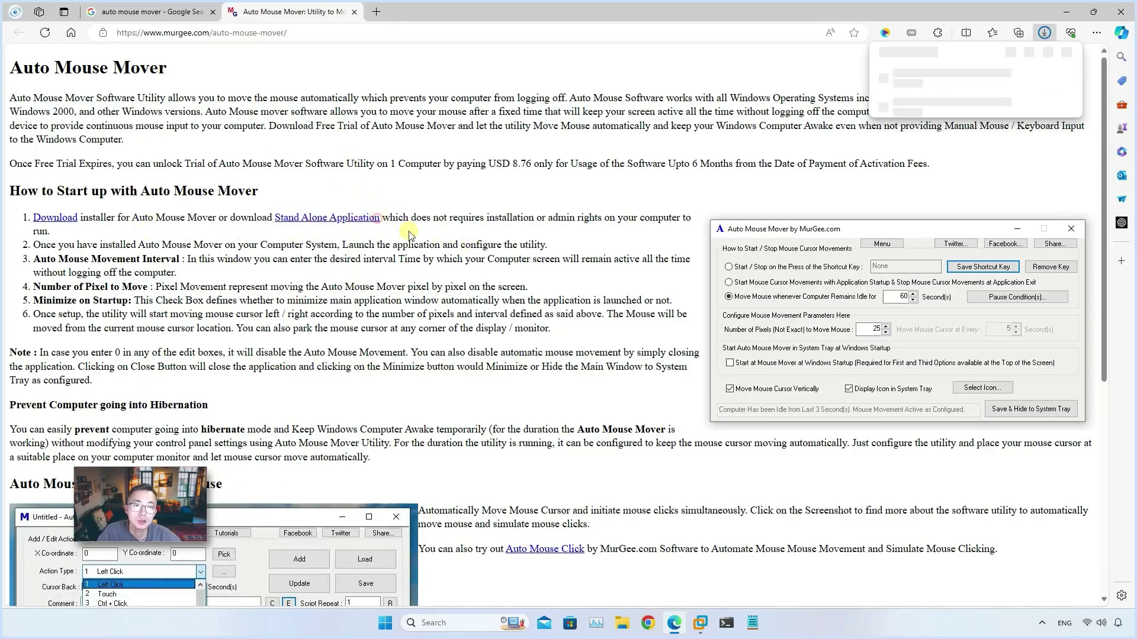
{"action": "left_click", "coordinate": [615, 198]}
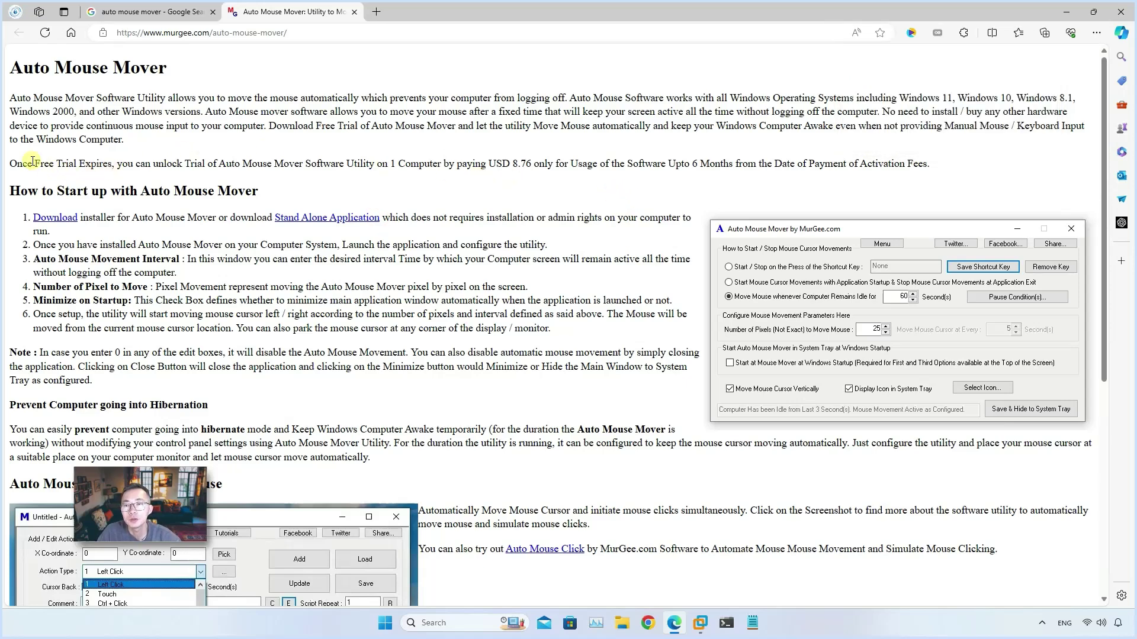
{"action": "left_click_drag", "start_coordinate": [33, 160], "coordinate": [112, 161]}
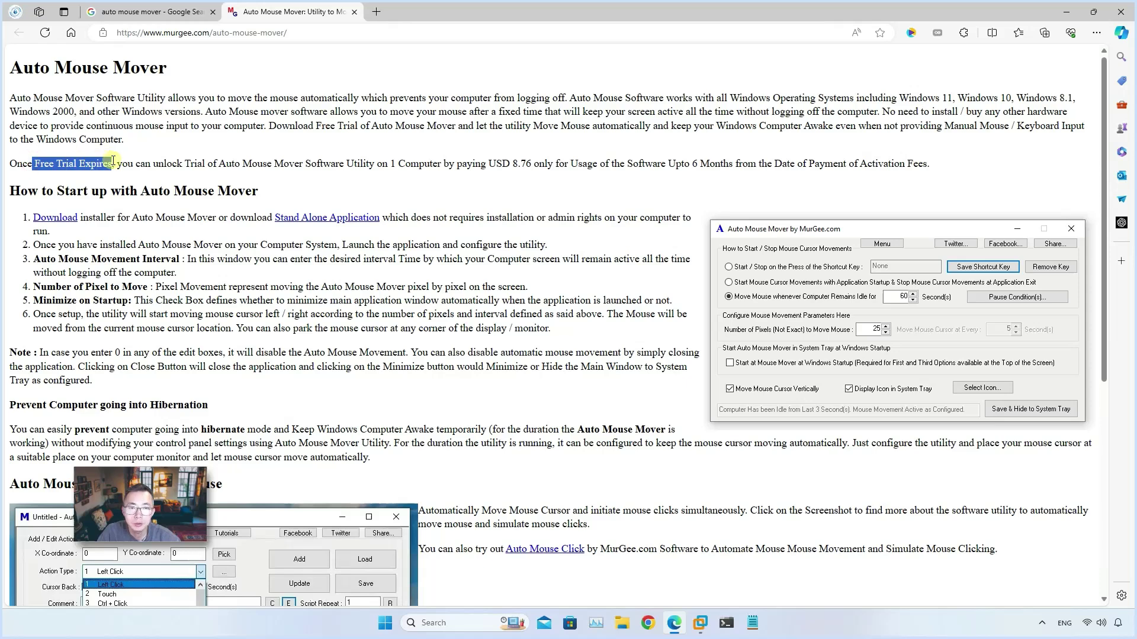
{"action": "left_click", "coordinate": [493, 194]}
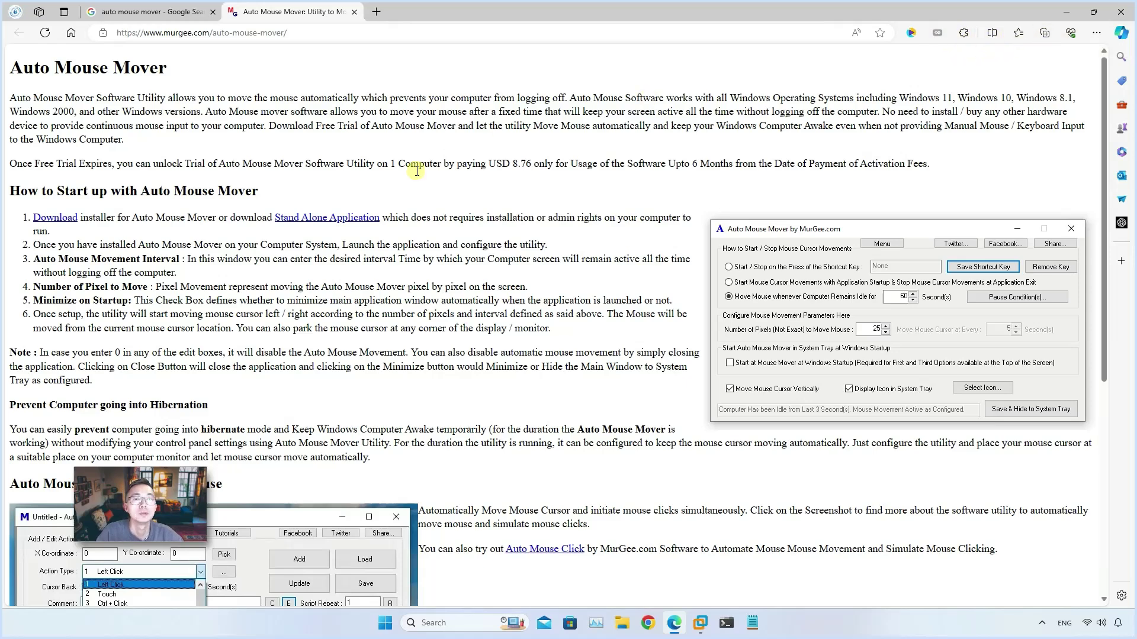
{"action": "left_click", "coordinate": [362, 217]}
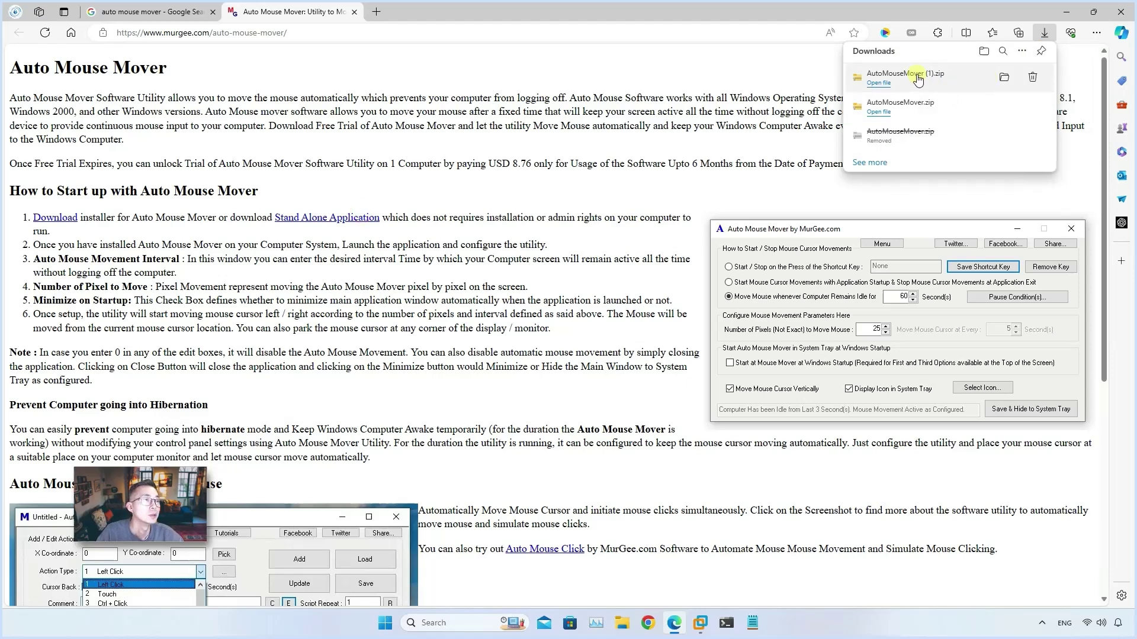
- Extract AutoMouseMover (1).zip into its own AutoMouseMover (1) folder in Downloads
{"action": "left_click", "coordinate": [917, 77]}
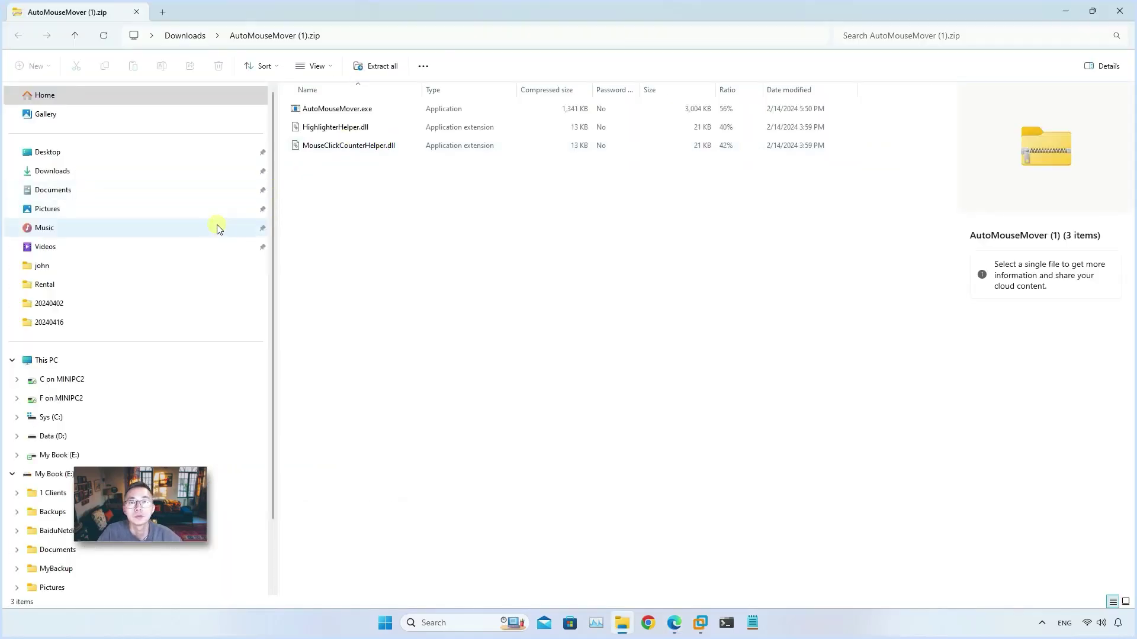
{"action": "left_click", "coordinate": [360, 109]}
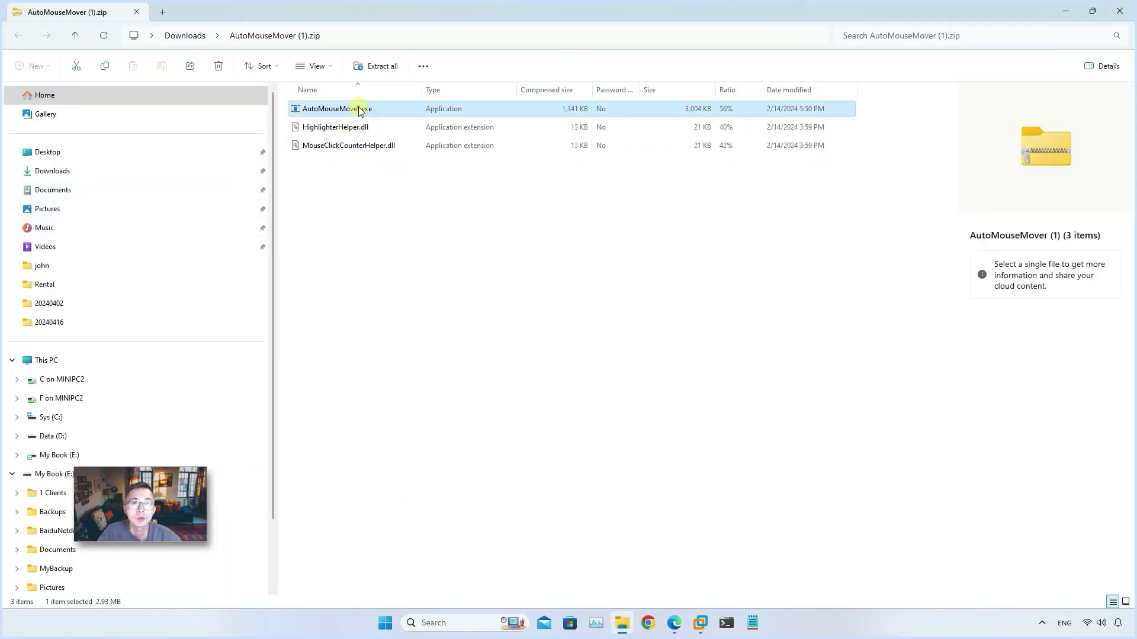
{"action": "double_click", "coordinate": [360, 109]}
{"action": "left_click", "coordinate": [548, 330]}
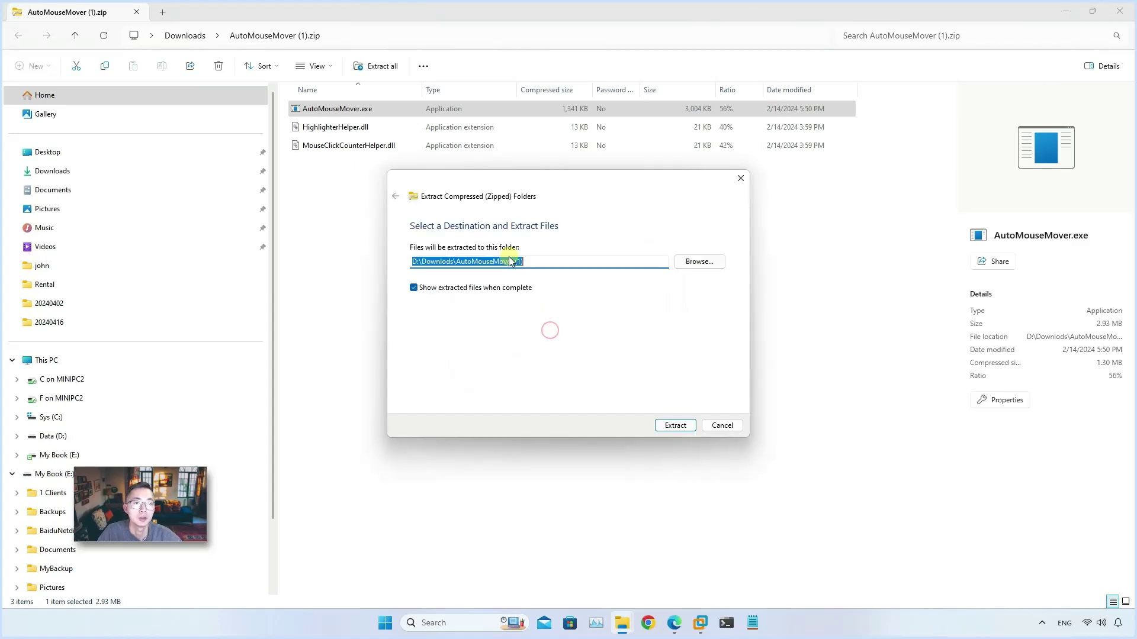
{"action": "left_click", "coordinate": [675, 424]}
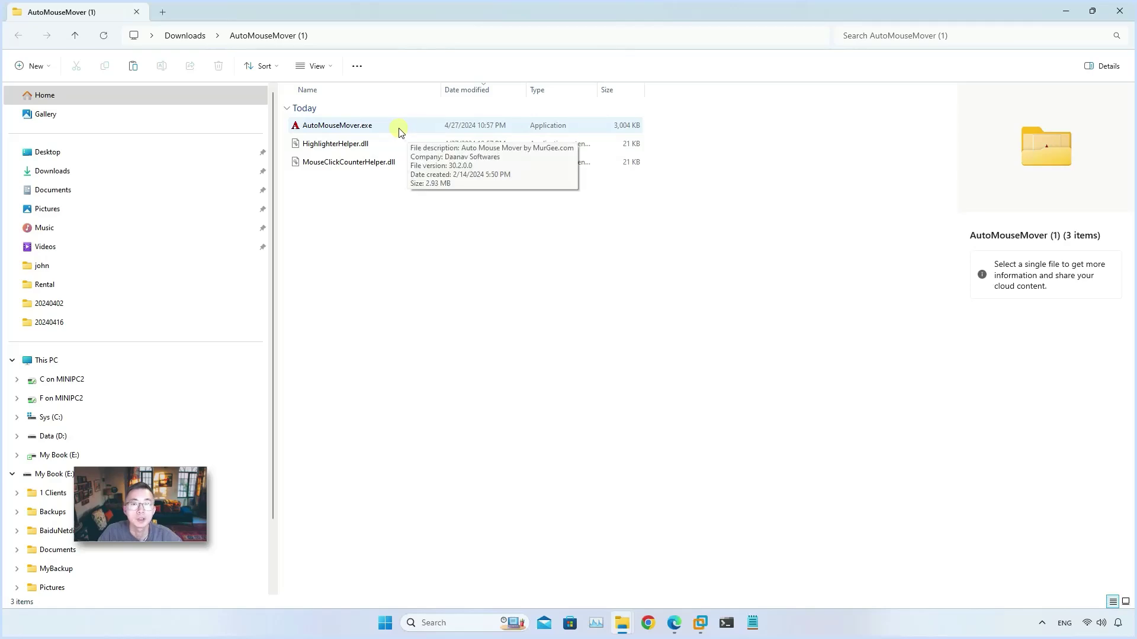
- Launch the extracted AutoMouseMover.exe
{"action": "double_click", "coordinate": [357, 125]}
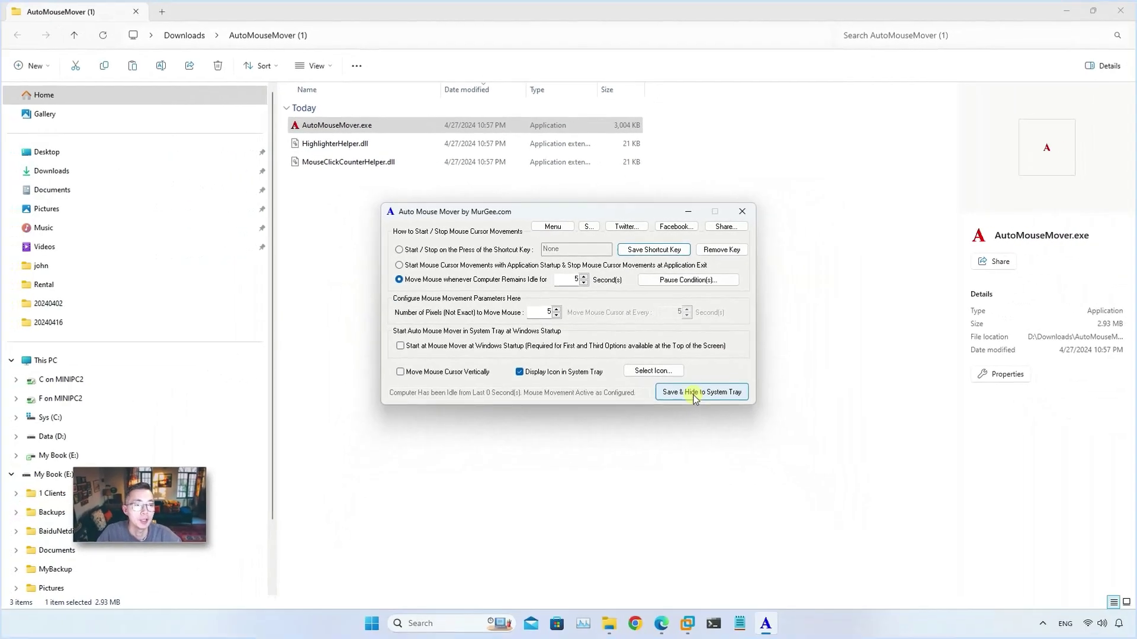
{"action": "left_click", "coordinate": [695, 393]}
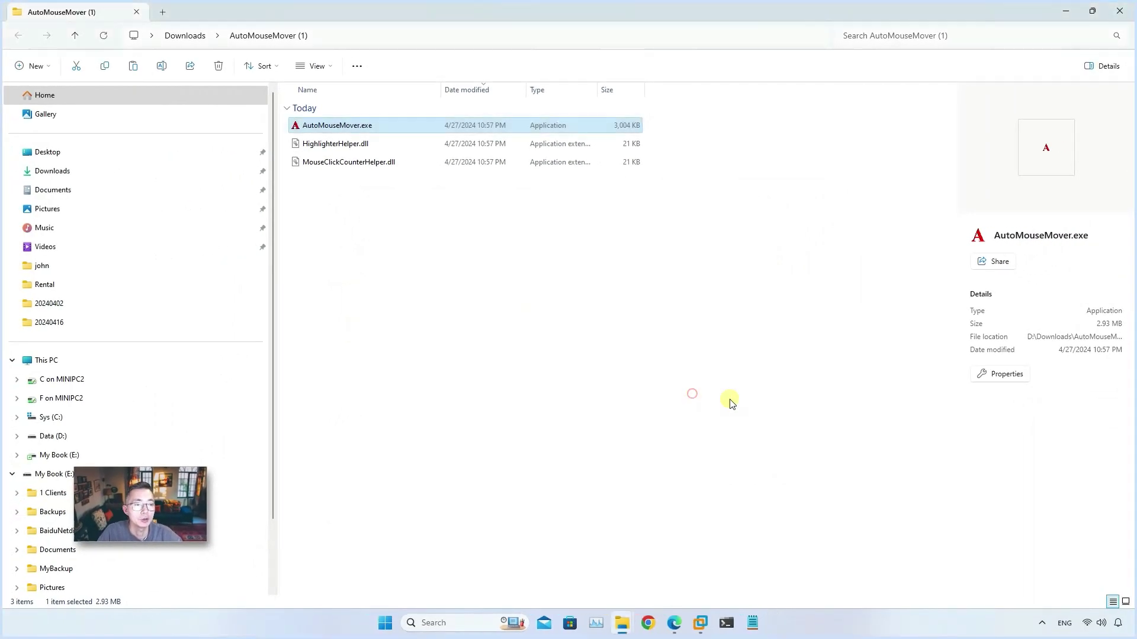
{"action": "left_click", "coordinate": [1042, 625]}
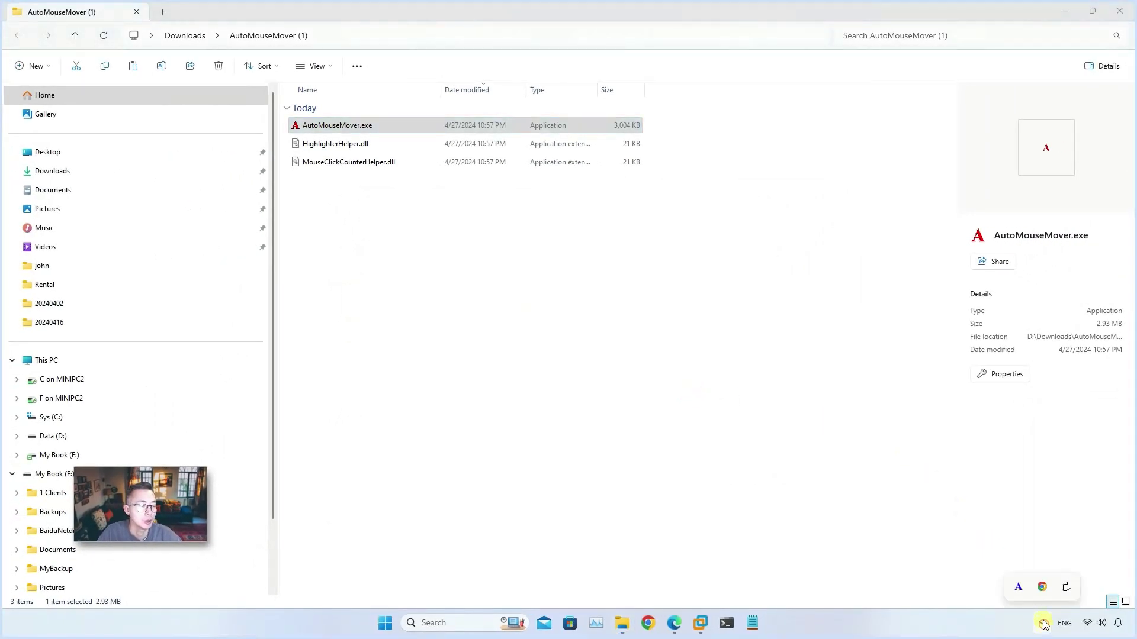
{"action": "right_click", "coordinate": [1019, 591]}
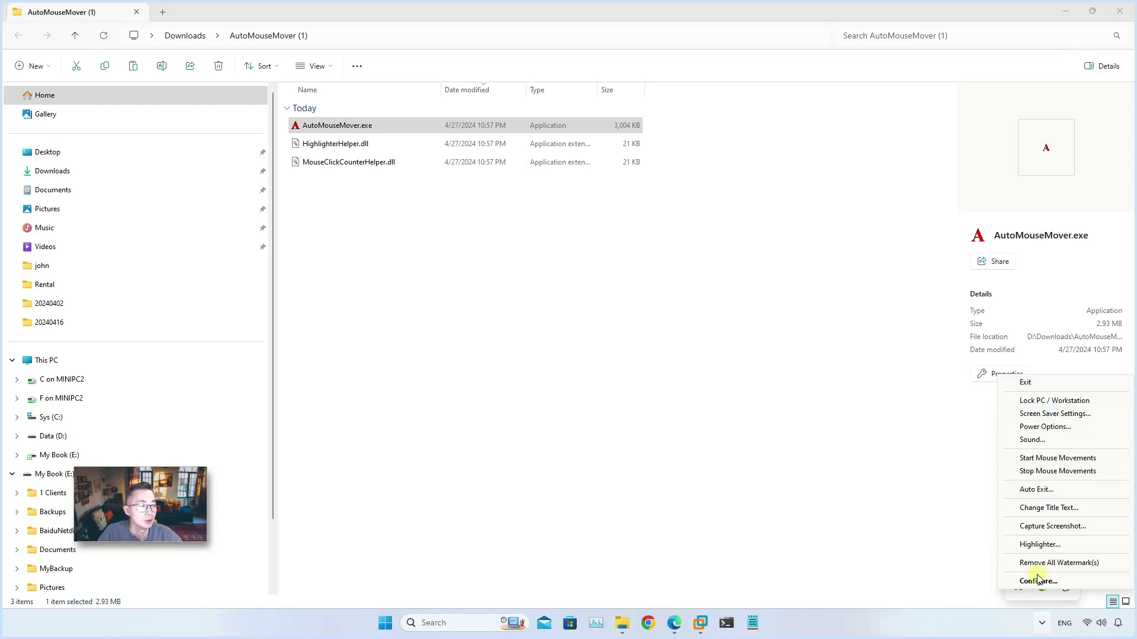
{"action": "left_click", "coordinate": [1020, 597]}
{"action": "right_click", "coordinate": [1019, 595]}
{"action": "left_click", "coordinate": [1039, 545]}
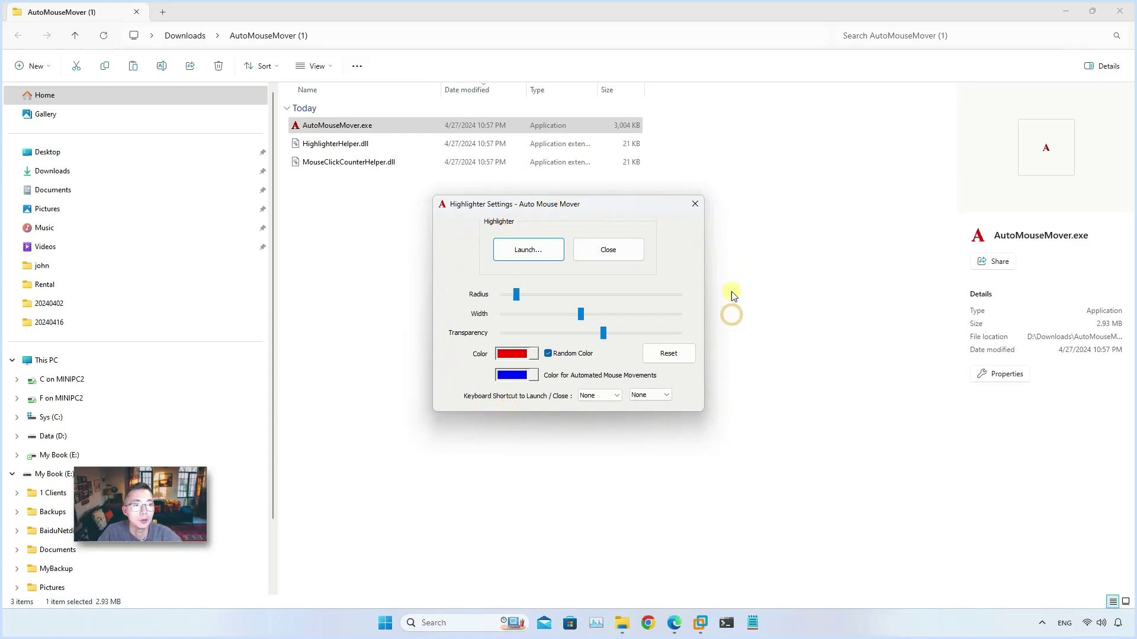
- Close the highlighter settings and reopen Auto Mouse Mover's Configure window from the tray icon
{"action": "left_click", "coordinate": [618, 247]}
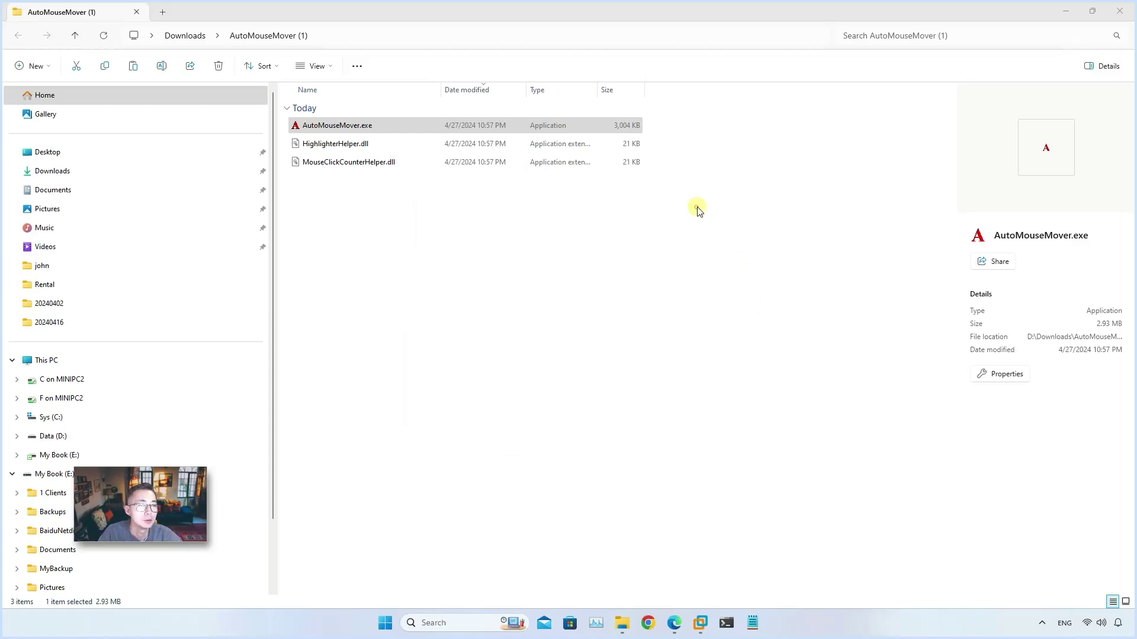
{"action": "left_click", "coordinate": [1042, 623]}
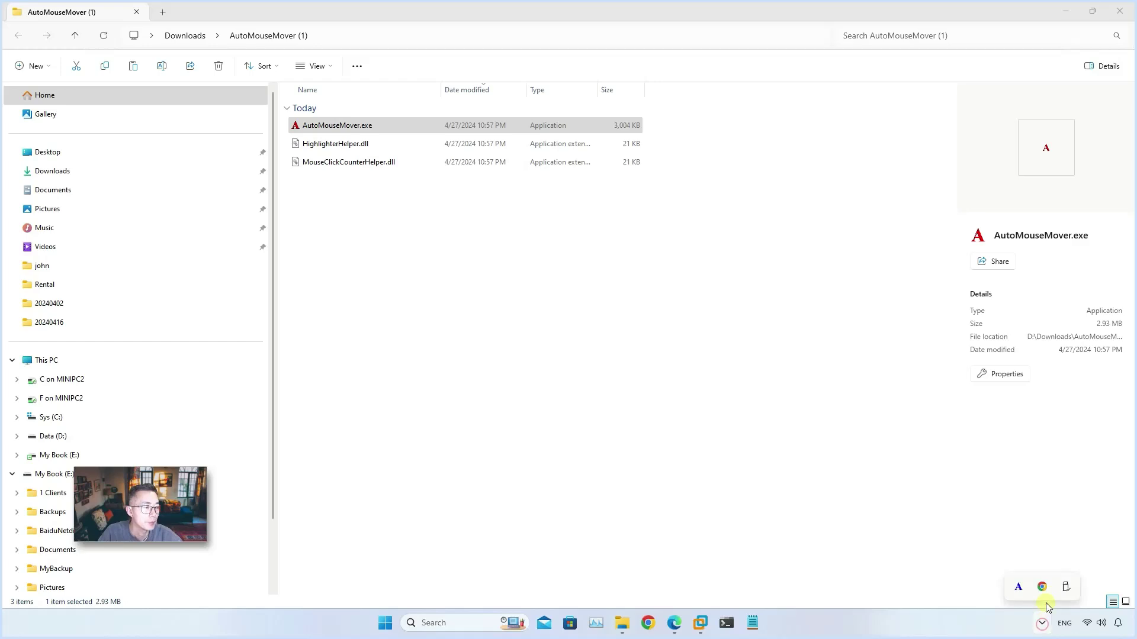
{"action": "right_click", "coordinate": [1020, 588]}
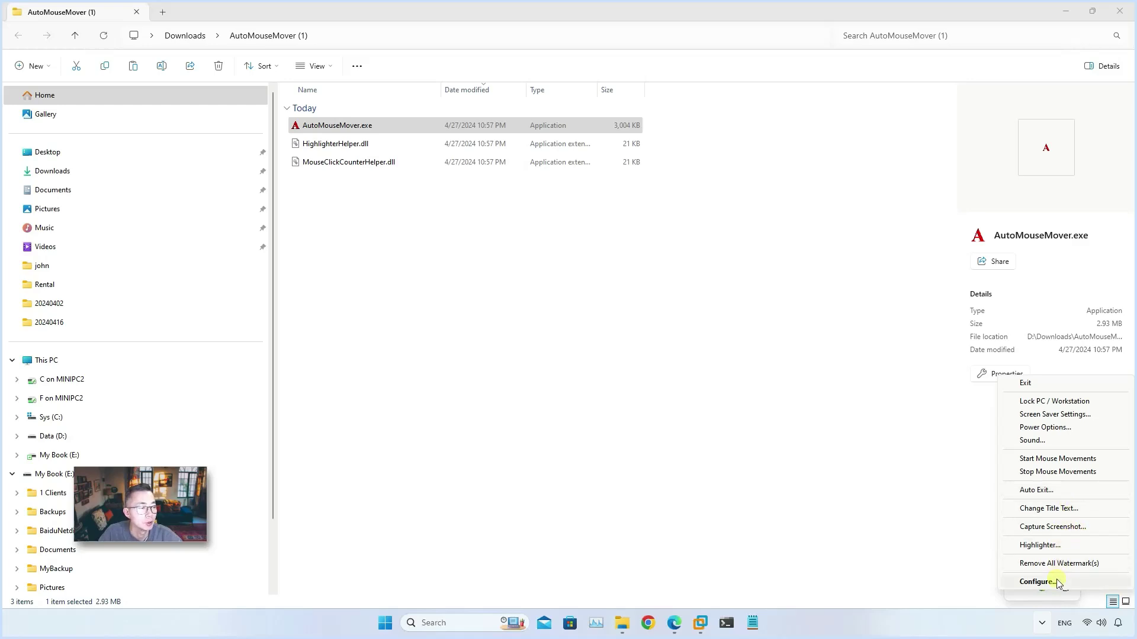
{"action": "left_click", "coordinate": [1038, 582]}
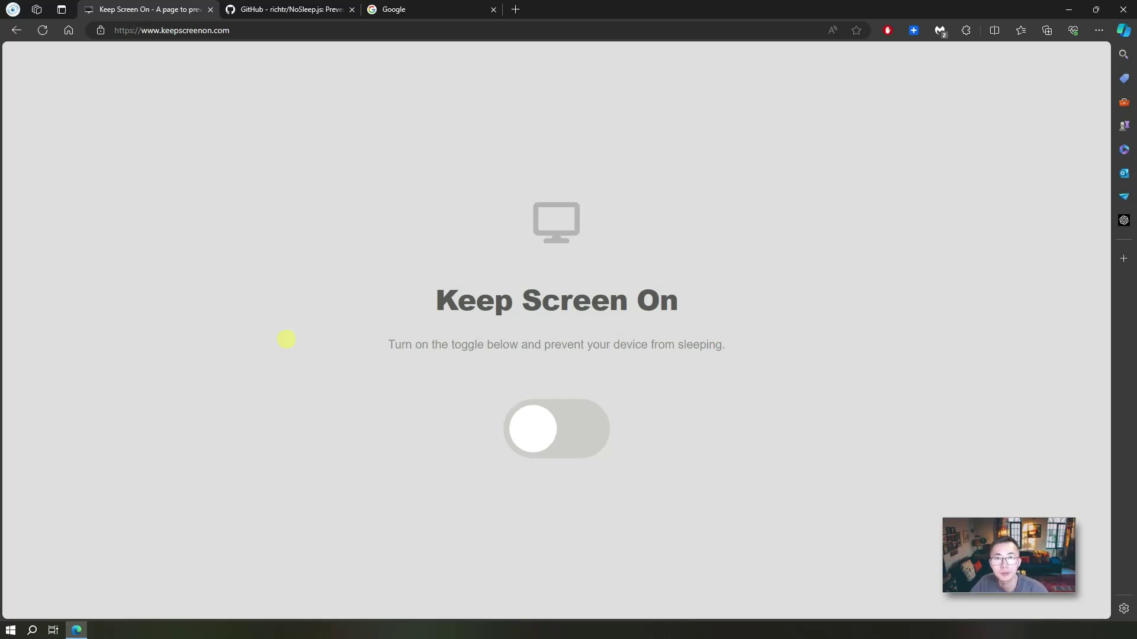
- Switch keepscreenon.com's toggle on, then go to the NoSleep.js GitHub tab
{"action": "left_click", "coordinate": [591, 440]}
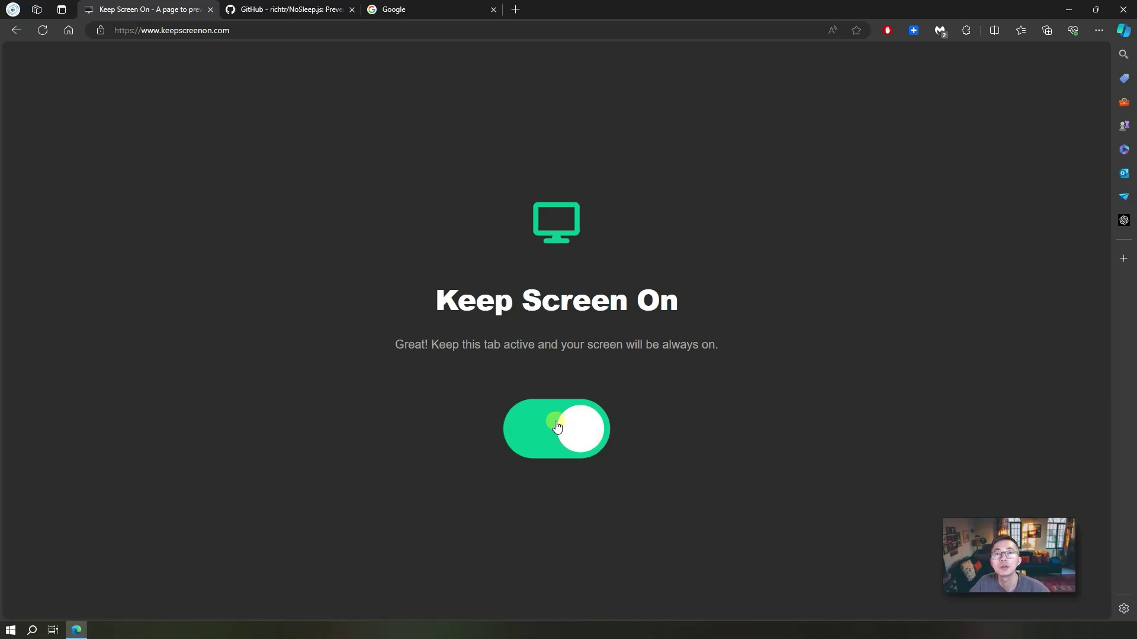
{"action": "left_click", "coordinate": [245, 7]}
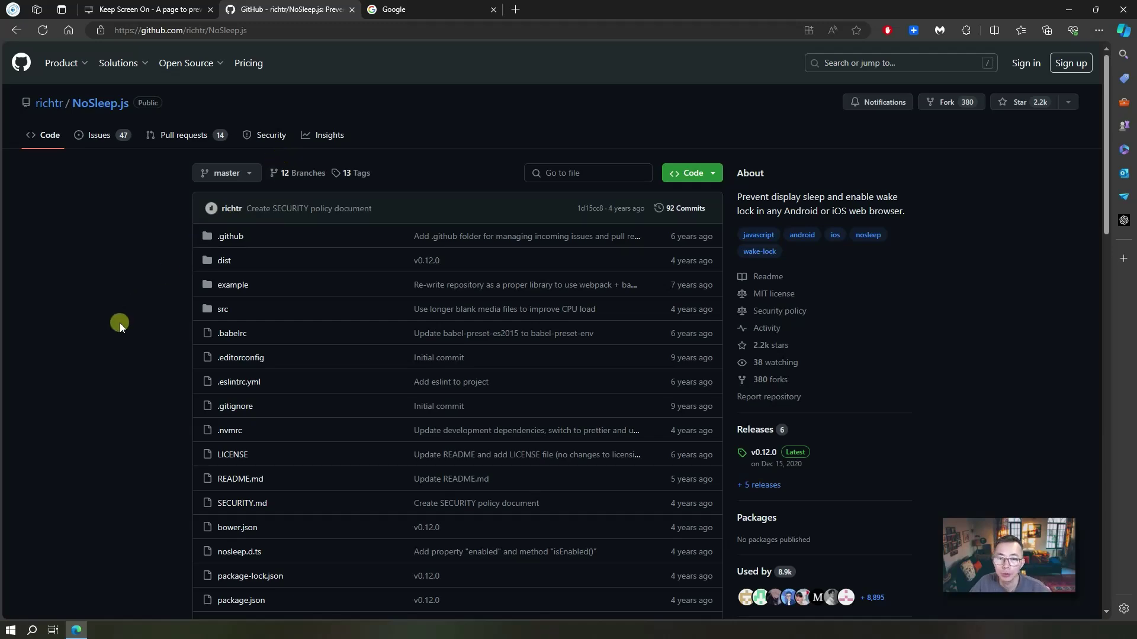
- Scroll through the NoSleep.js README, then detach the Keep Screen On tab into its own window
{"action": "scroll", "coordinate": [120, 322], "scroll_direction": "down", "scroll_amount": 4}
{"action": "scroll", "coordinate": [120, 322], "scroll_direction": "up", "scroll_amount": 4}
{"action": "scroll", "coordinate": [120, 322], "scroll_direction": "down", "scroll_amount": 7}
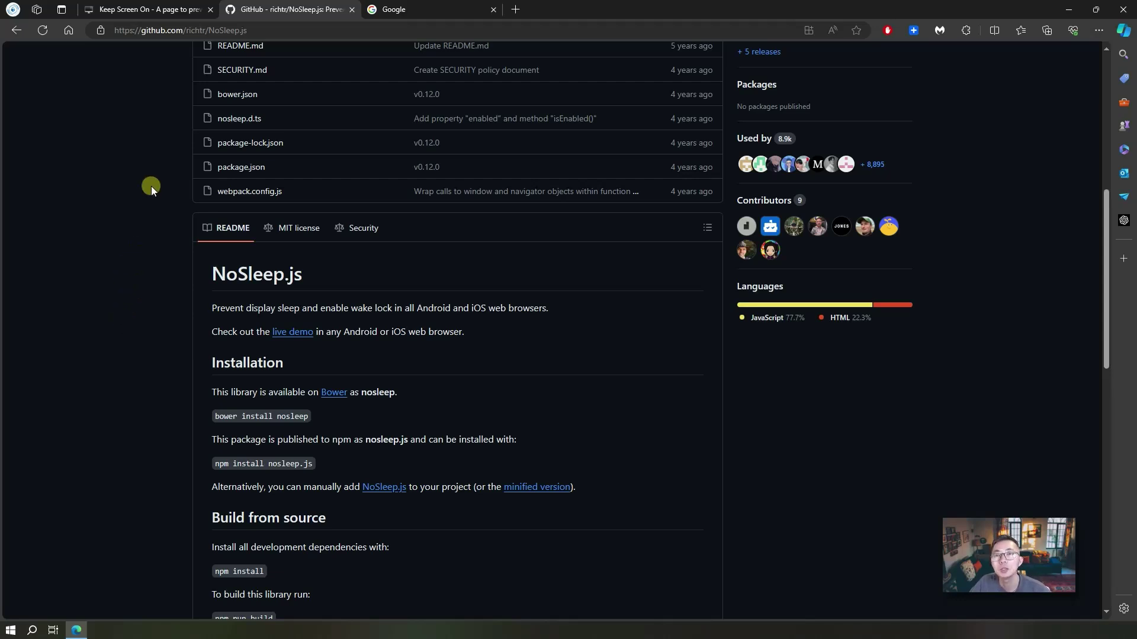
{"action": "left_click", "coordinate": [146, 10]}
{"action": "left_click_drag", "start_coordinate": [146, 10], "coordinate": [176, 57]}
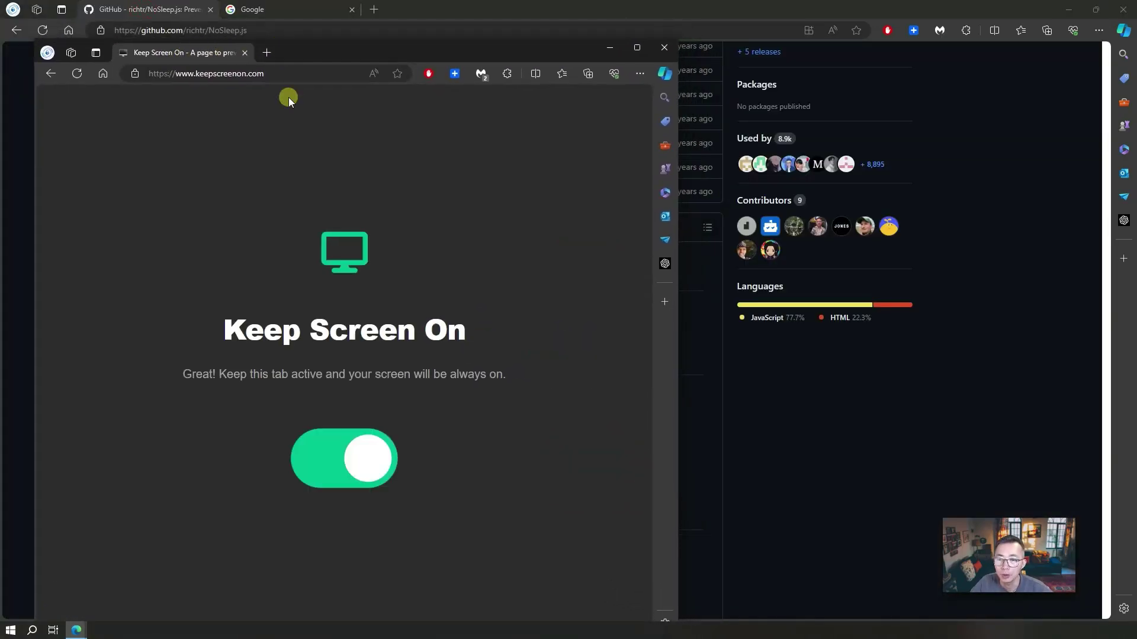
- Shift Keep Screen On left, restore down the GitHub window, and alternate bringing each forward
{"action": "left_click_drag", "start_coordinate": [290, 55], "coordinate": [272, 52]}
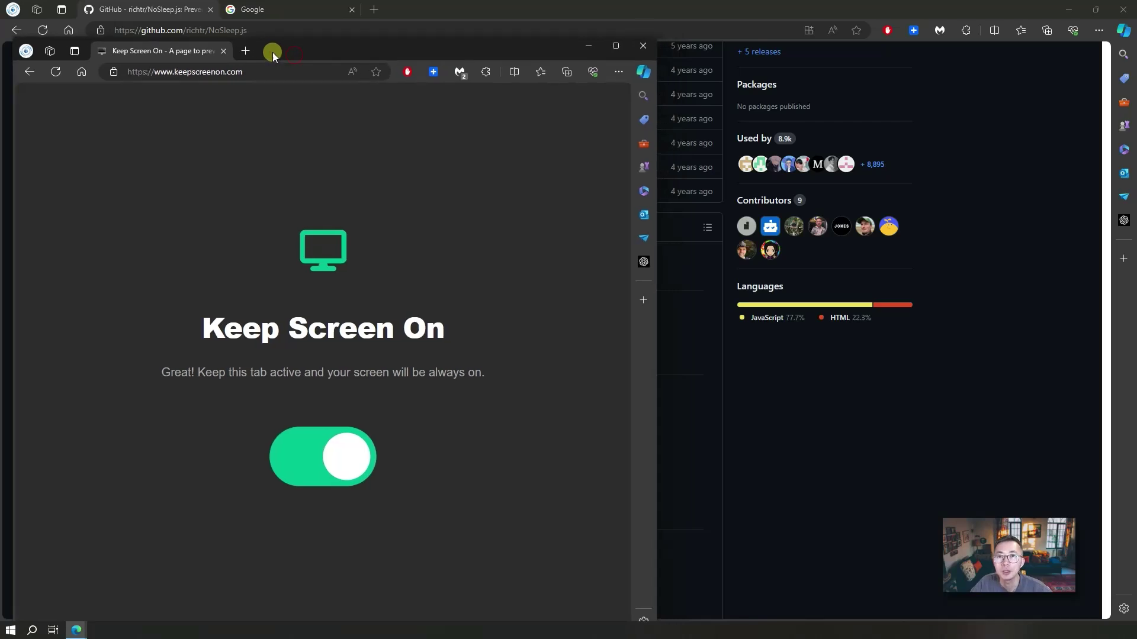
{"action": "left_click_drag", "start_coordinate": [403, 9], "coordinate": [585, 19]}
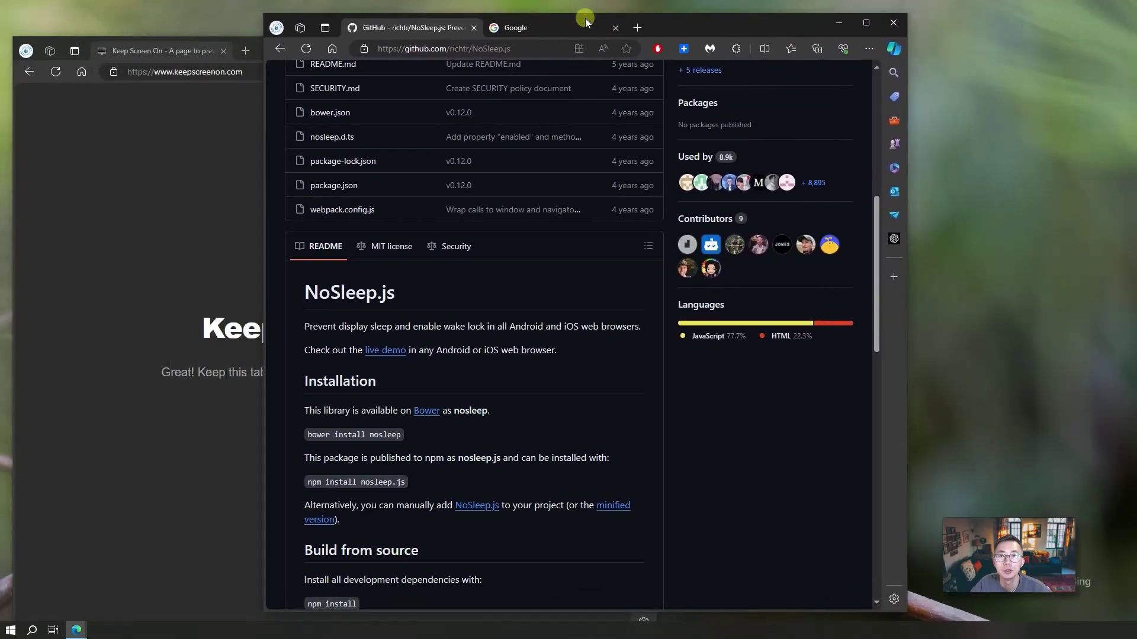
{"action": "left_click", "coordinate": [222, 127]}
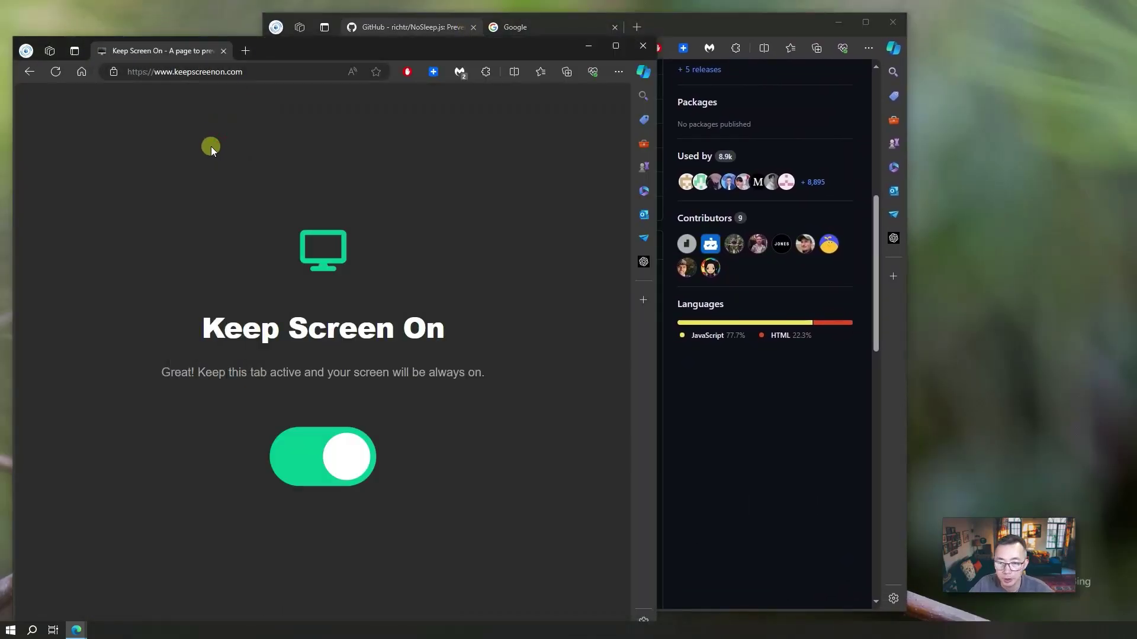
{"action": "left_click", "coordinate": [840, 411]}
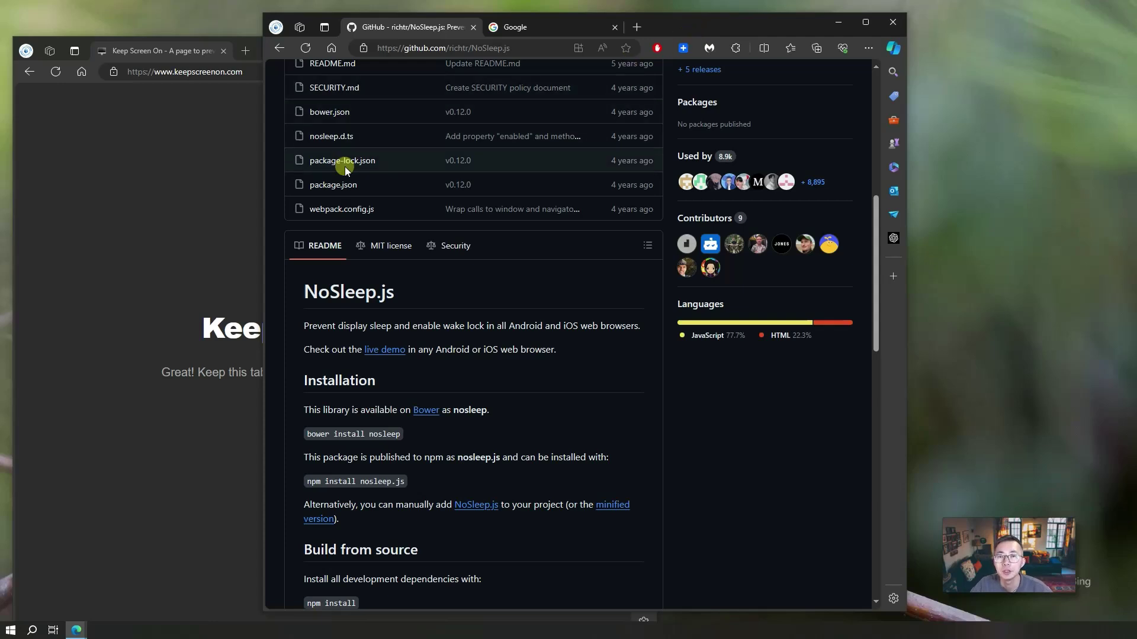
{"action": "left_click", "coordinate": [180, 190]}
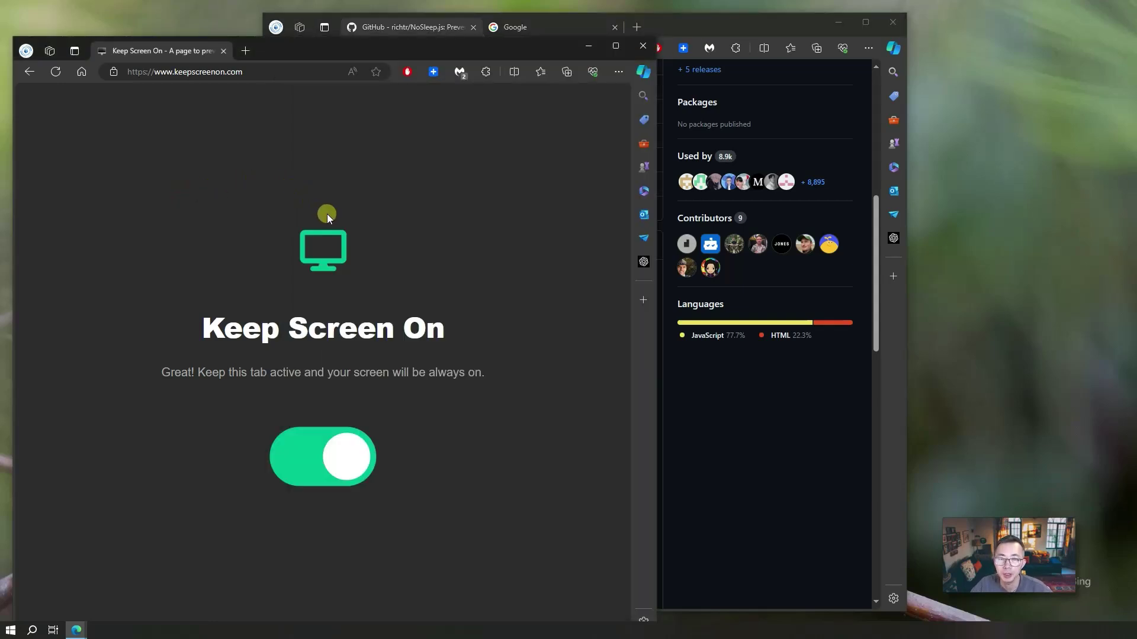
{"action": "left_click", "coordinate": [710, 27]}
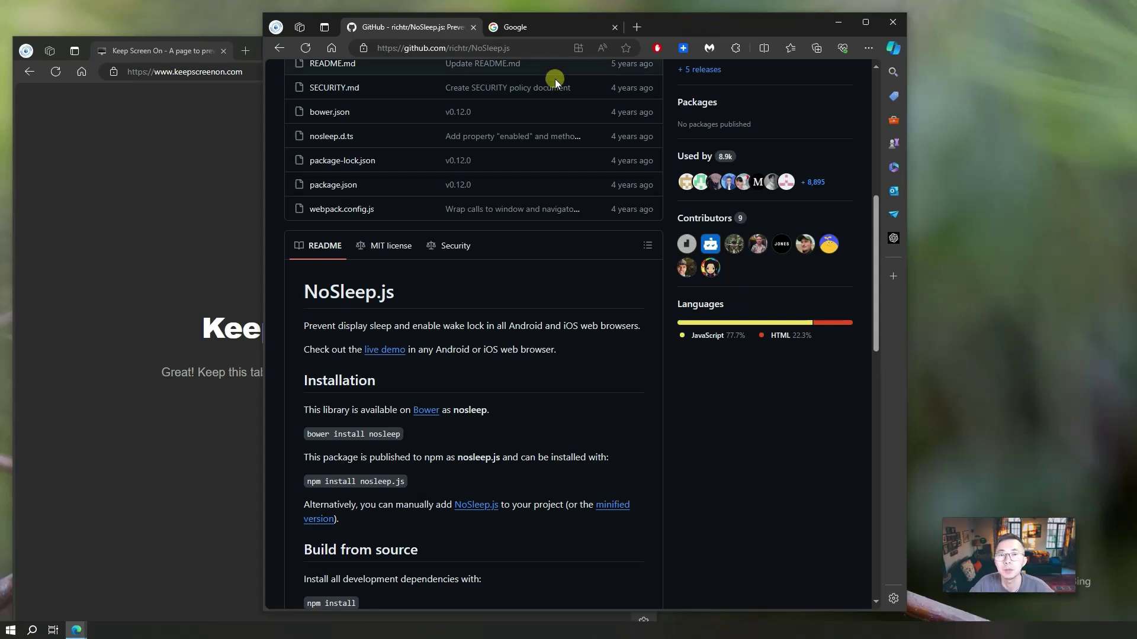
{"action": "left_click", "coordinate": [196, 225]}
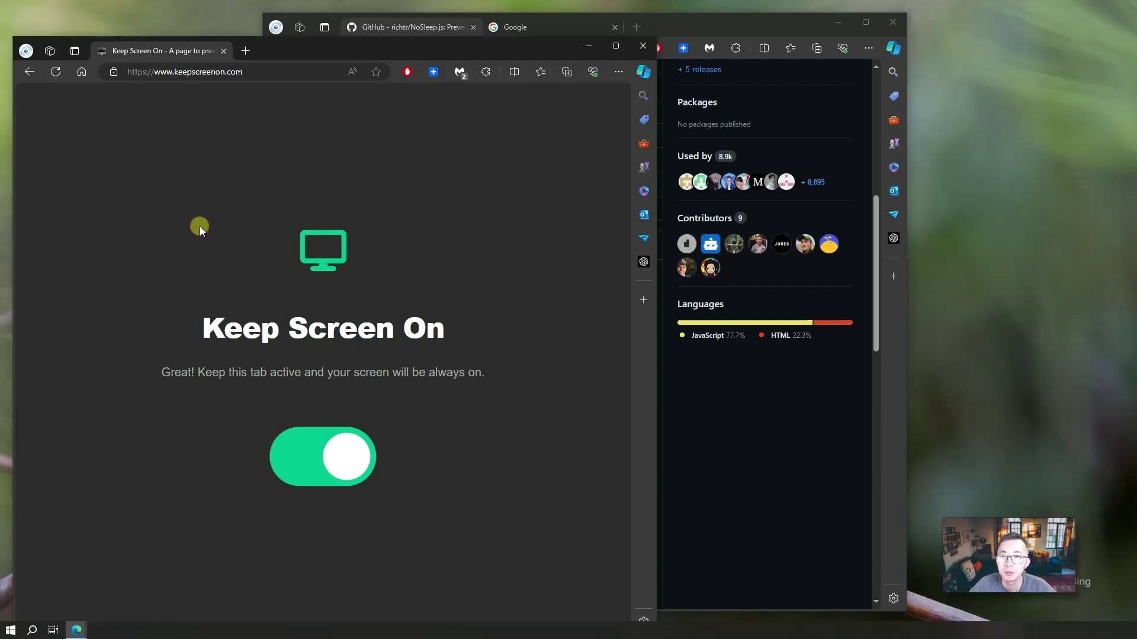
{"action": "left_click", "coordinate": [715, 406]}
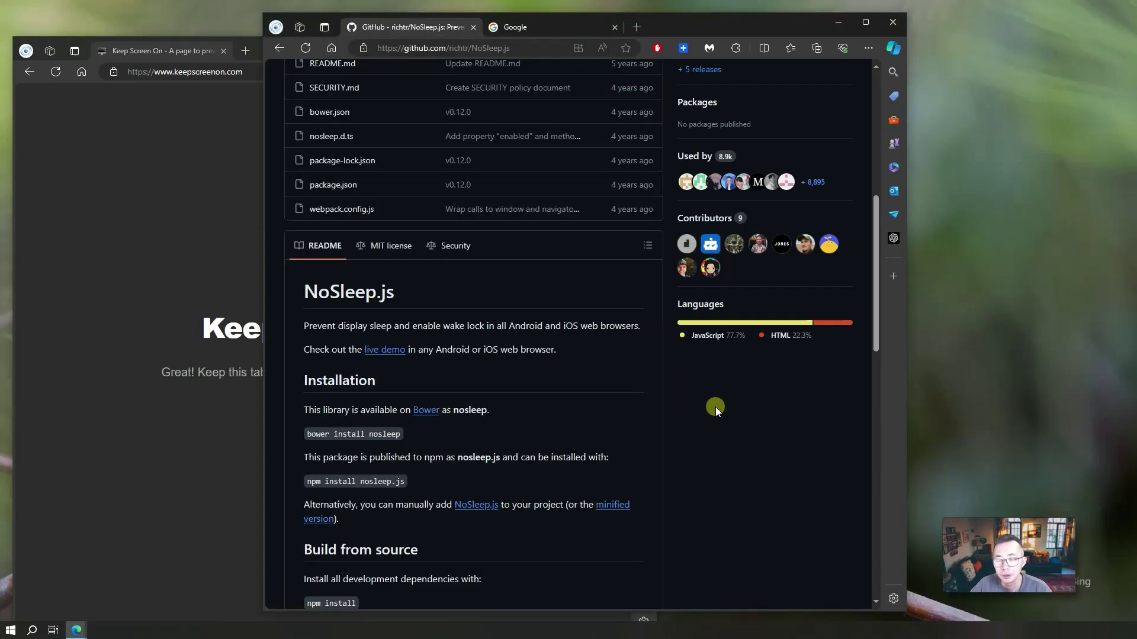